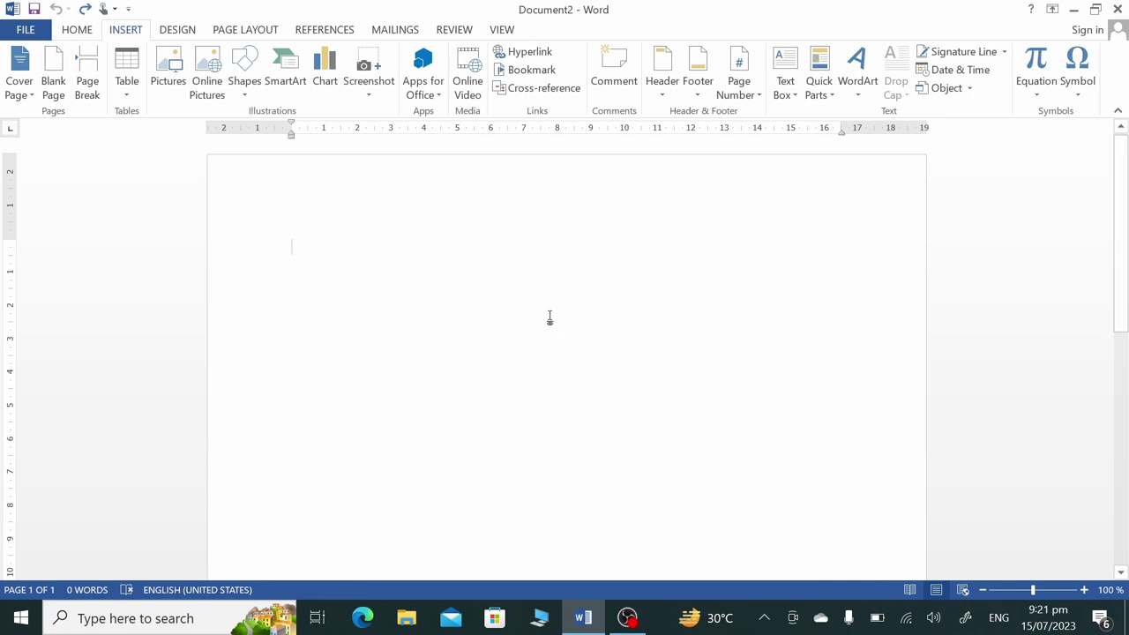
- Type 'Title Page' on the first page and insert a Next Page section break after it
type("Tit")
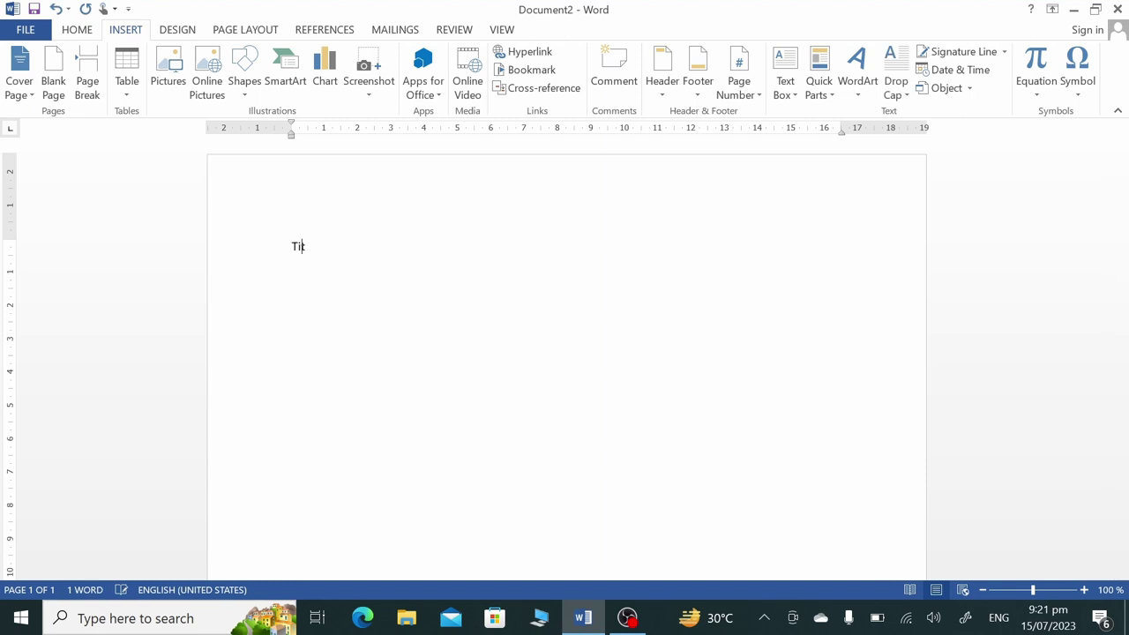
type("le Page")
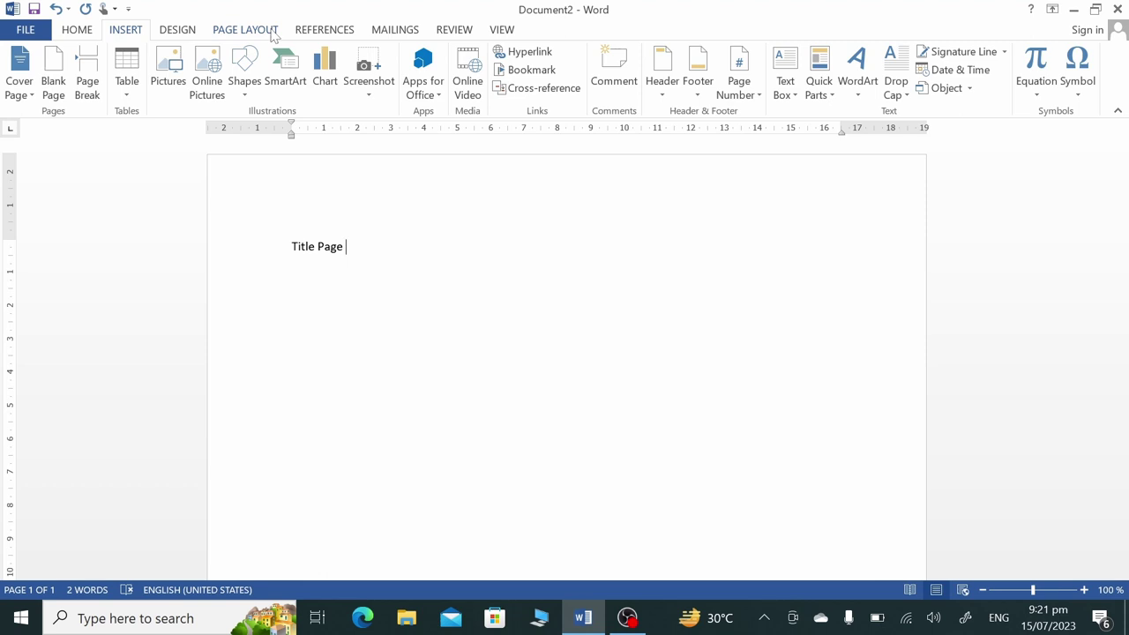
left_click(274, 32)
left_click(233, 57)
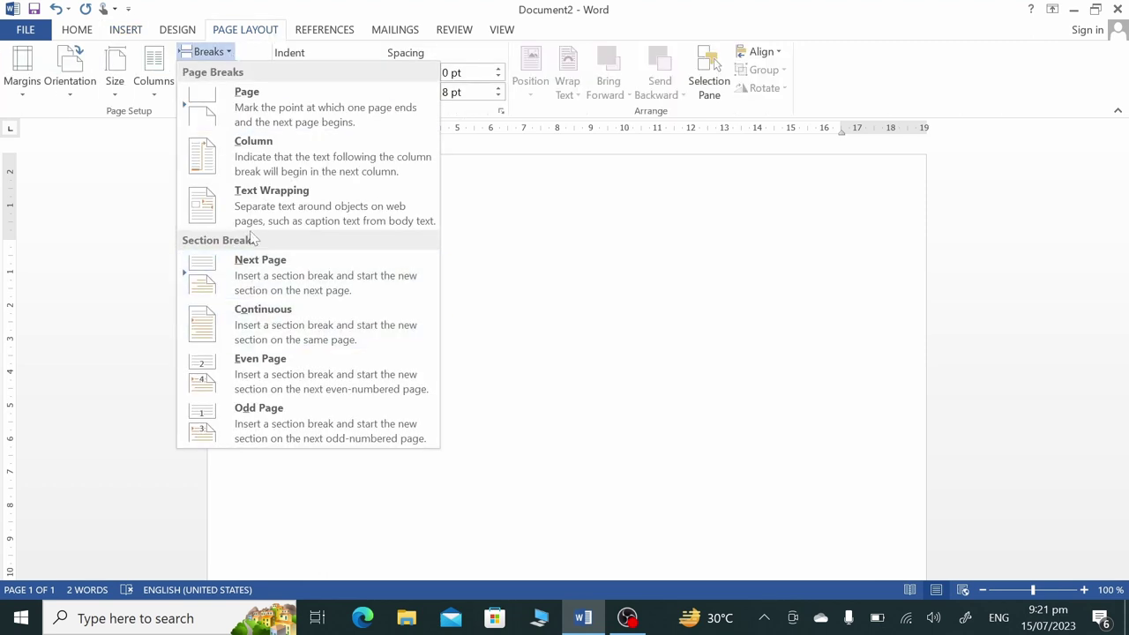
left_click(264, 274)
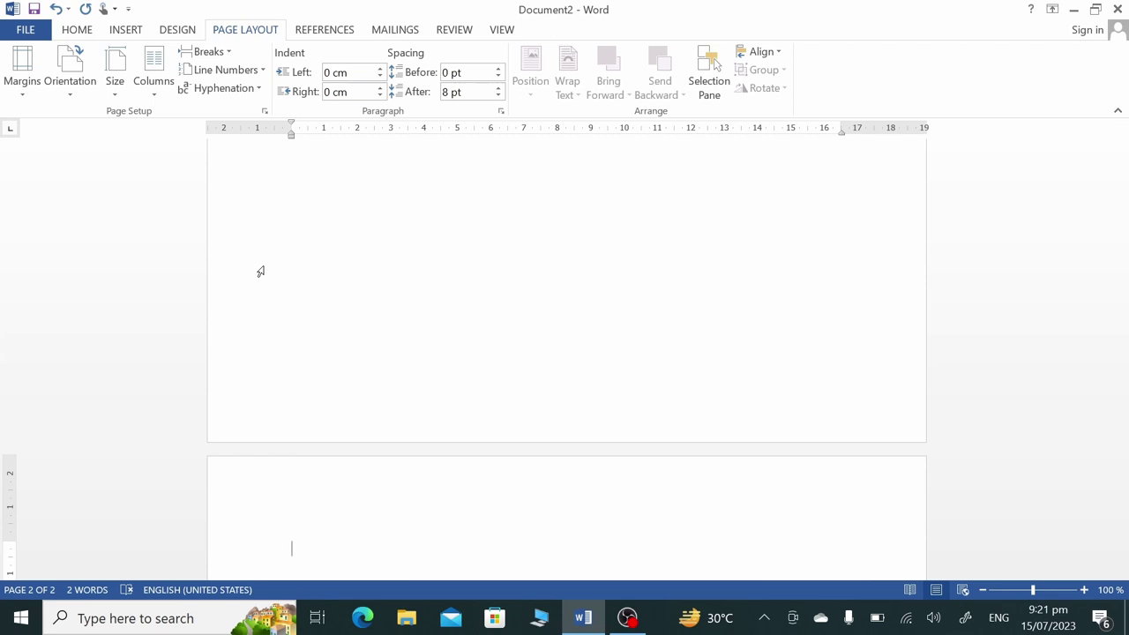
- Add a centred 'Preface' heading at the top of page 2
type("Preface")
key("ctrl+e")
key("Return")
- Generate eight left-aligned sample paragraphs with =rand(8), then add a page break
key("Down")
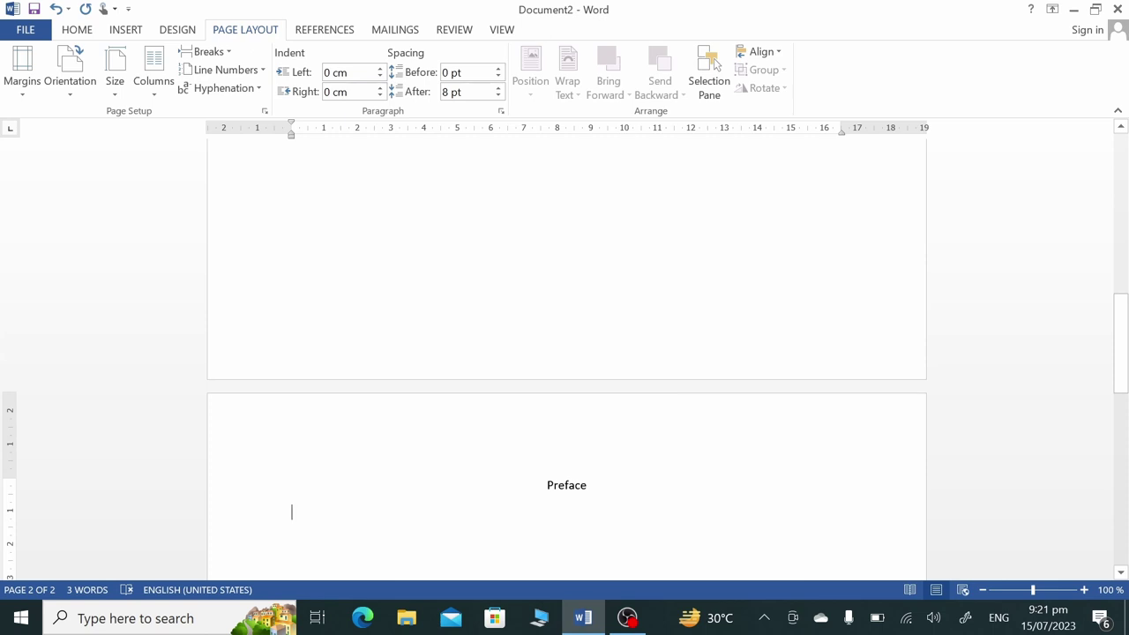
type("=rand ")
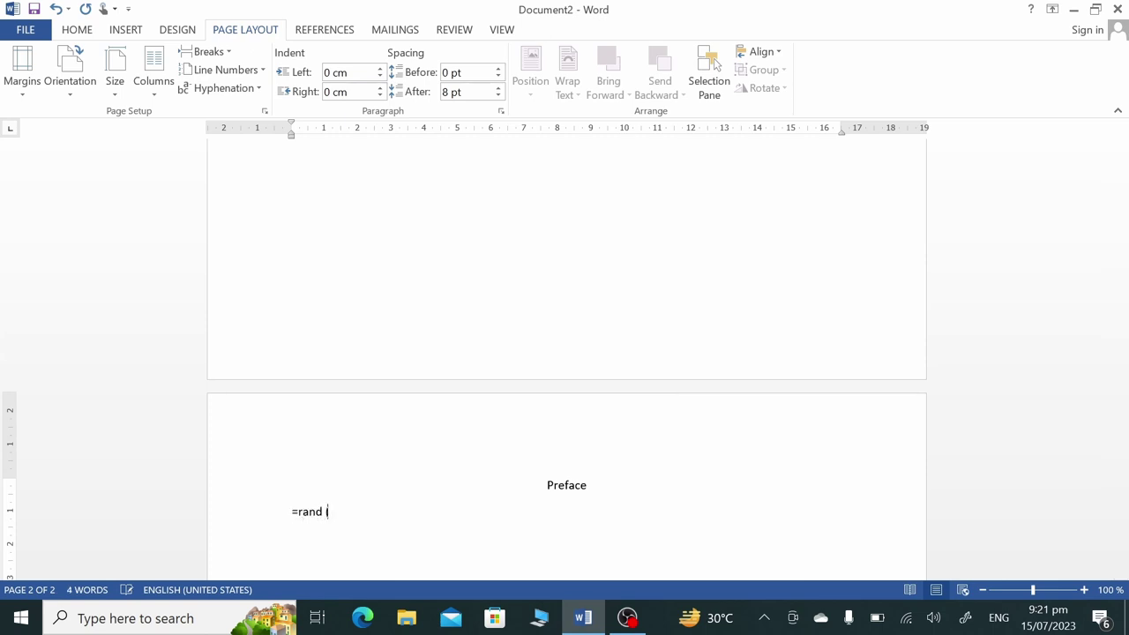
type("(8)")
key("Return")
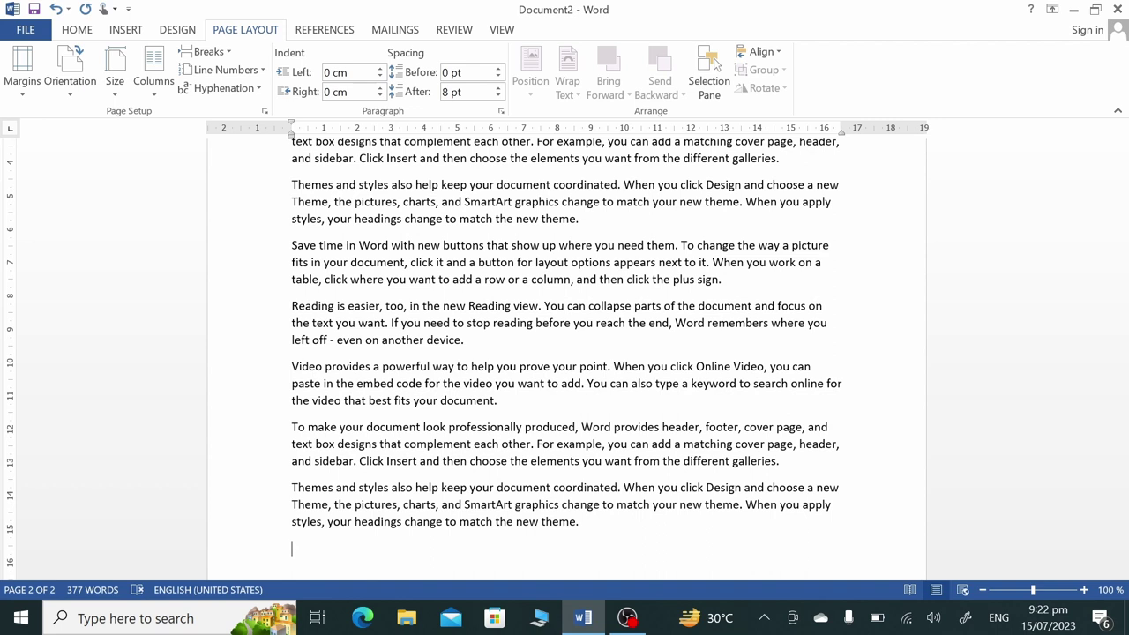
key("ctrl+Return")
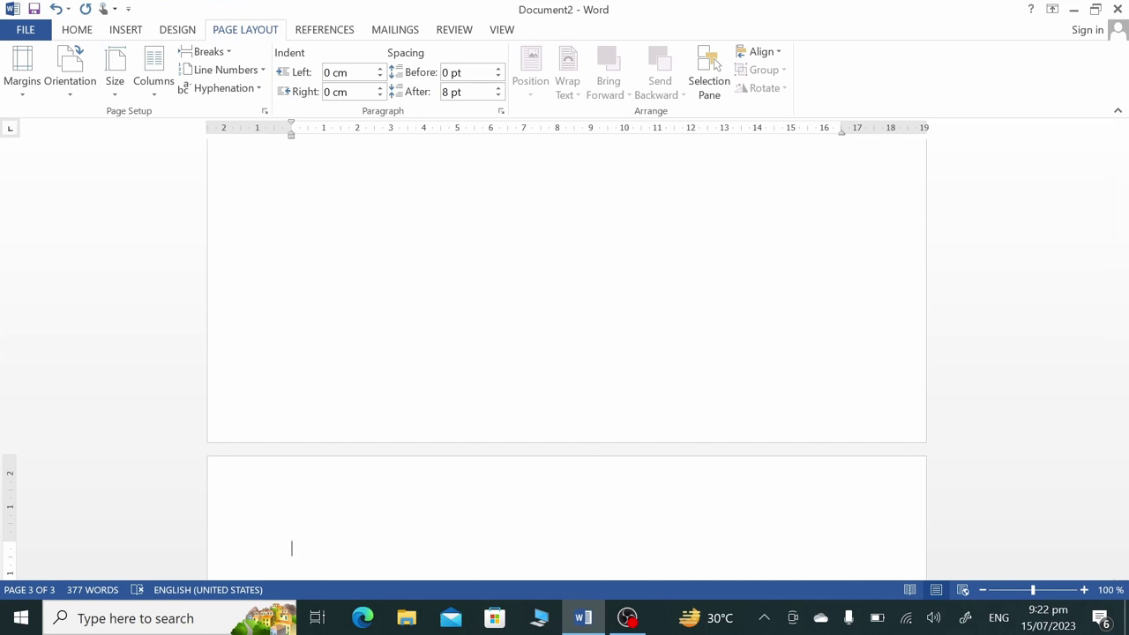
- Add a centred 'Executive Summary' heading at the top of page 3
type("E")
type("xecutive Su")
type("mmary")
key("ctrl+e")
key("Return")
- Generate seven sample paragraphs with =rand(7), then add a page break
type("=")
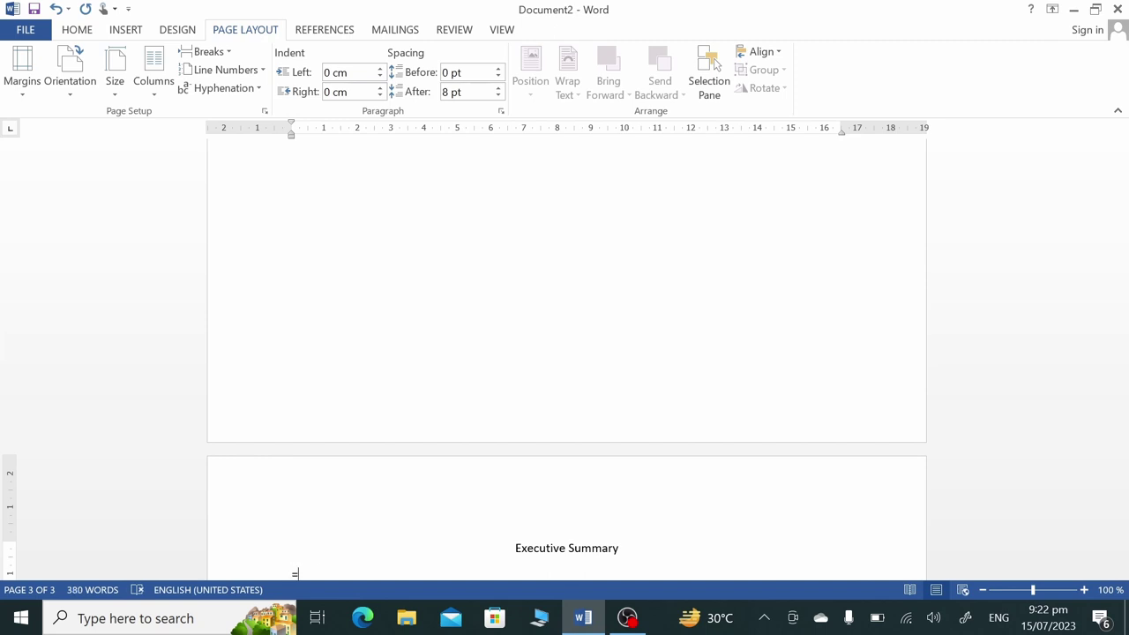
type("rand (7")
type(")")
key("Return")
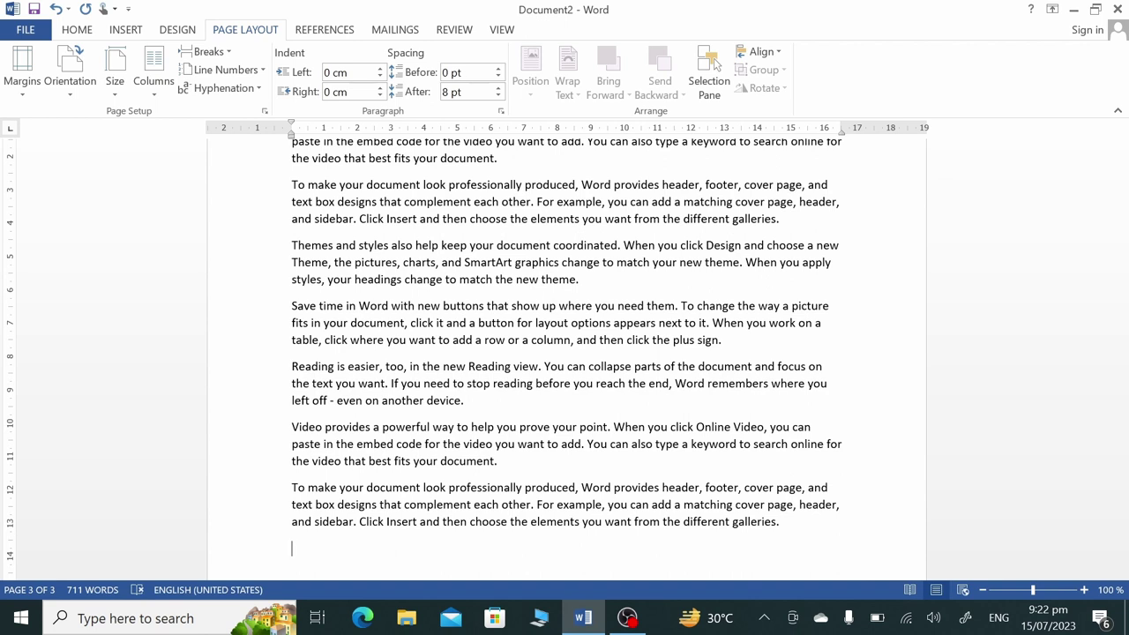
key("ctrl+Return")
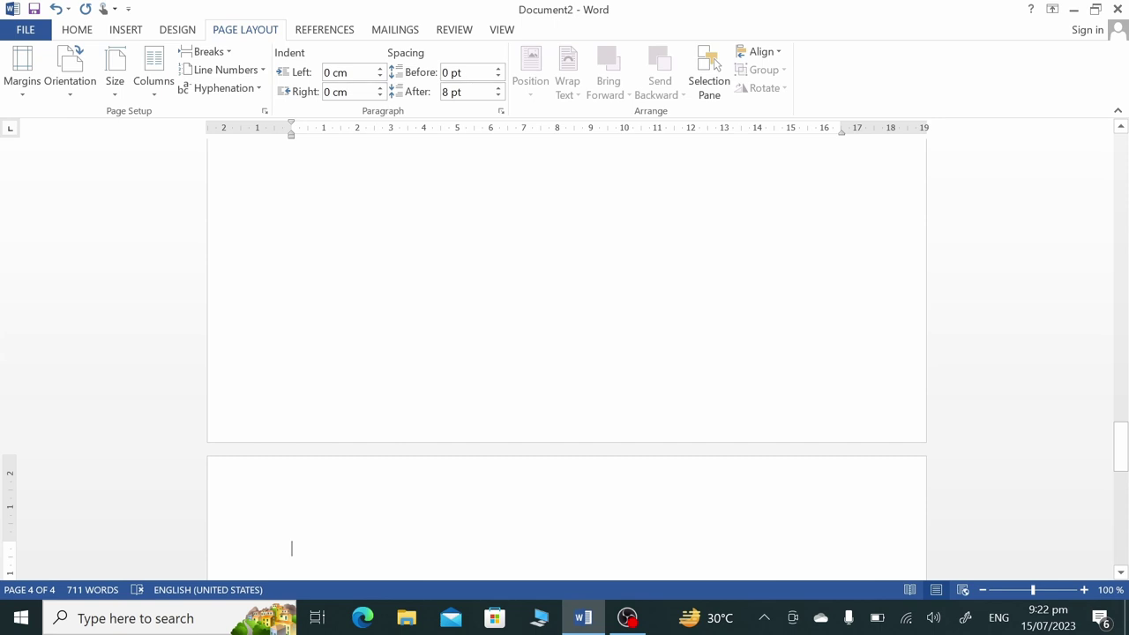
- Add a centred 'Table of Contents' heading on page 4, then insert a Next Page section break
type("Ta")
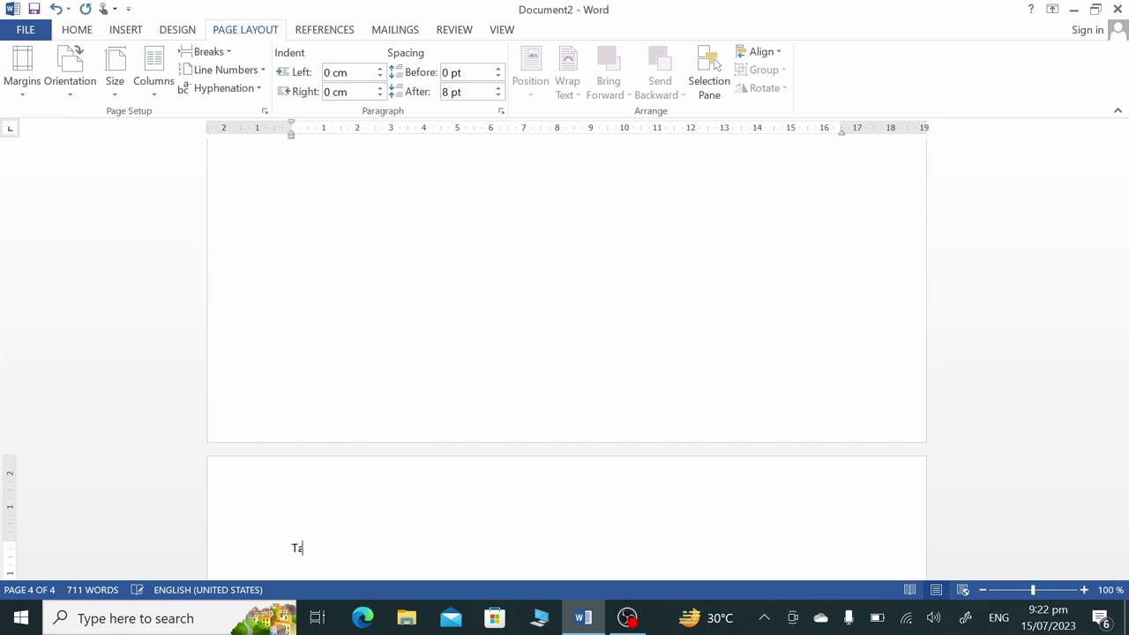
type("ble of Con")
type("tents")
key("ctrl+e")
key("Return")
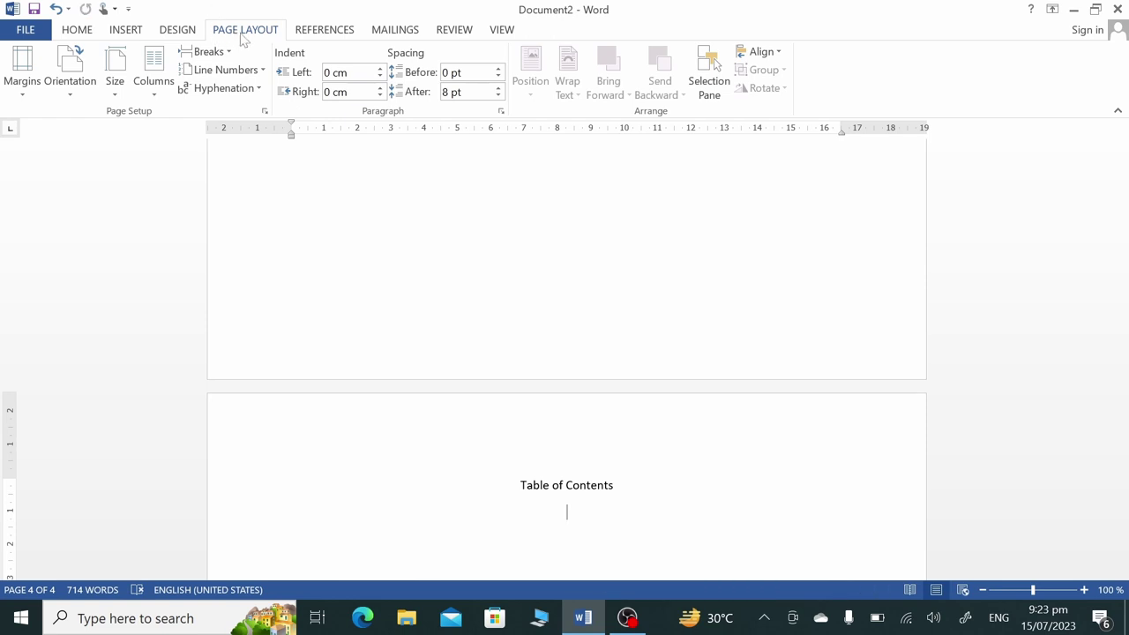
left_click(225, 53)
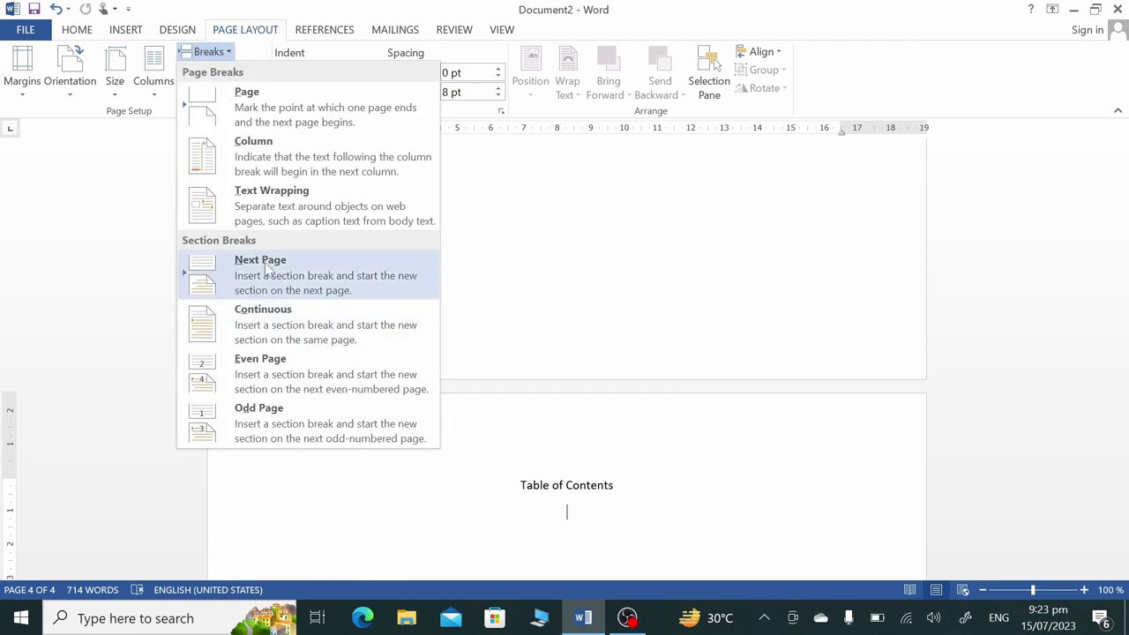
left_click(266, 269)
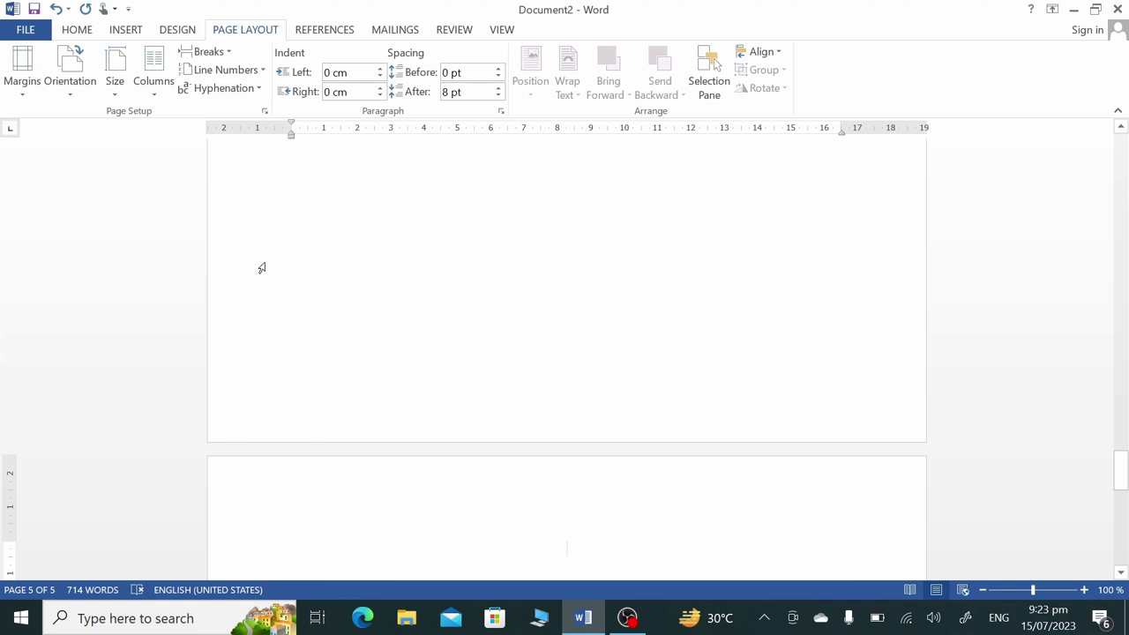
- Type the 'Main Body' heading on page 5 and scroll back up to the title page
type("Main")
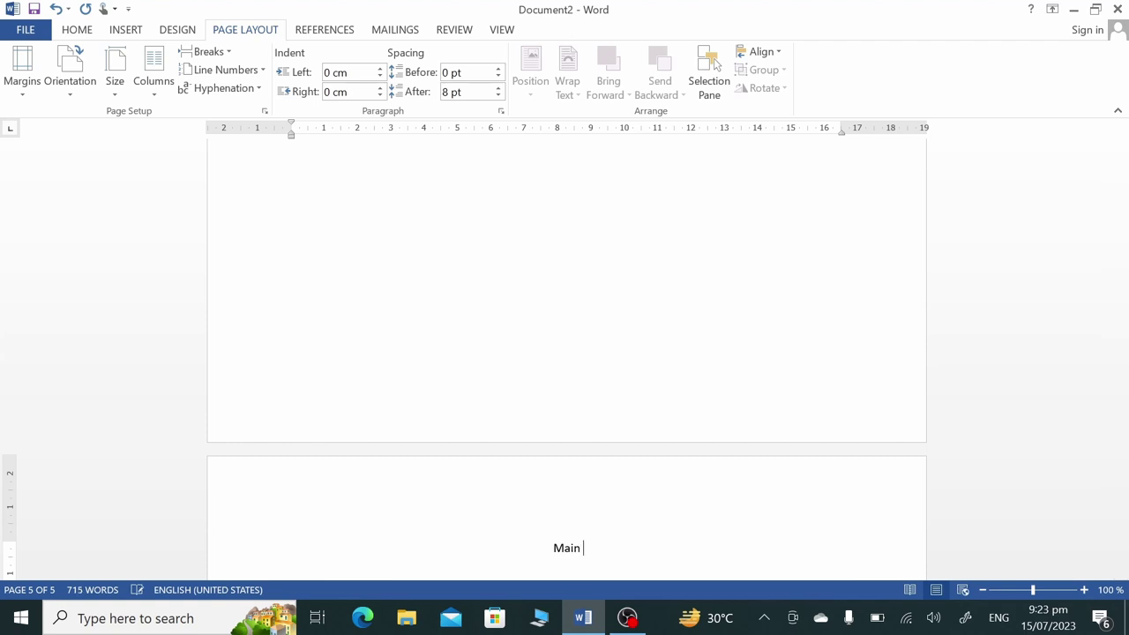
type(" Body")
key("Return")
scroll(397, 315, "up", 5)
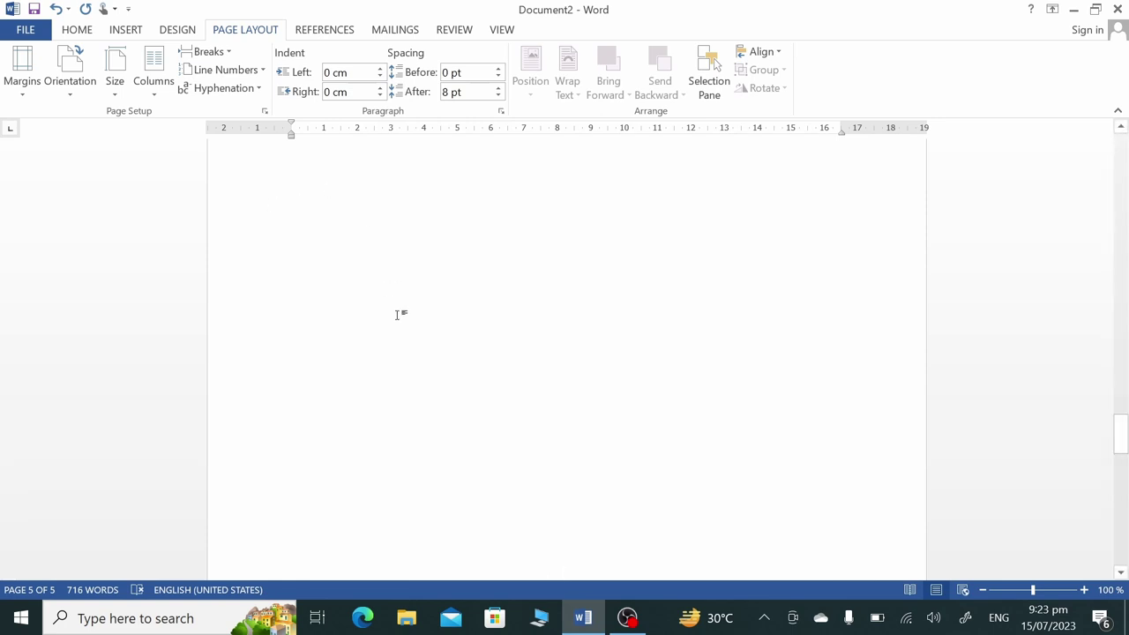
scroll(397, 315, "up", 10)
scroll(397, 315, "up", 10)
scroll(396, 315, "up", 10)
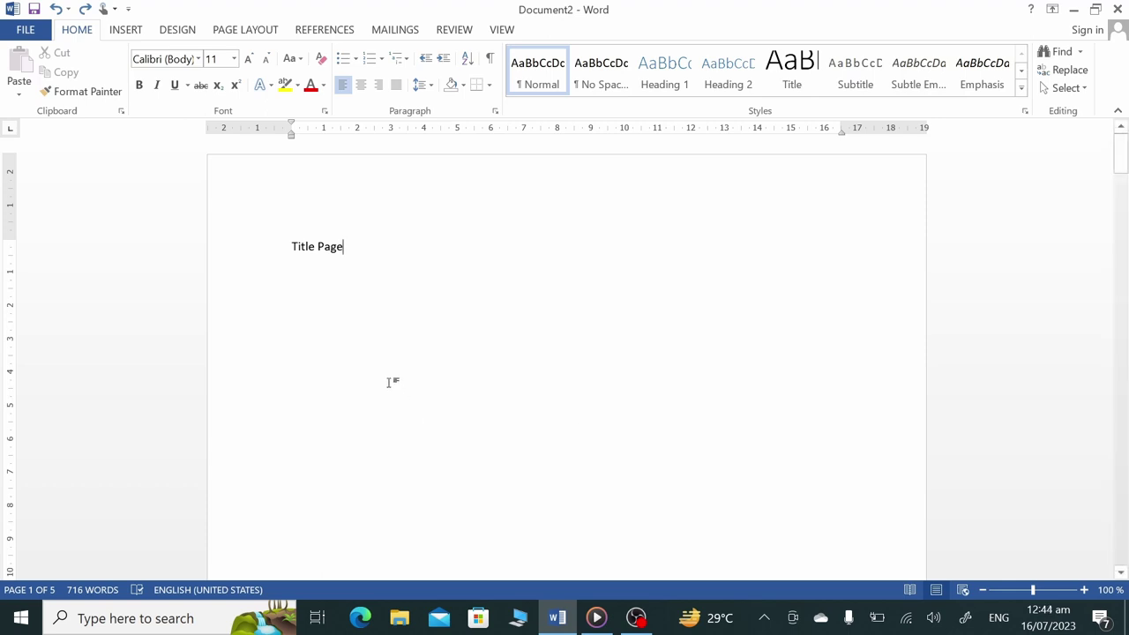
- Add a centred 'Preliminary of Document' header on the Preface page and close the header
scroll(388, 382, "down", 1)
scroll(388, 382, "up", 1)
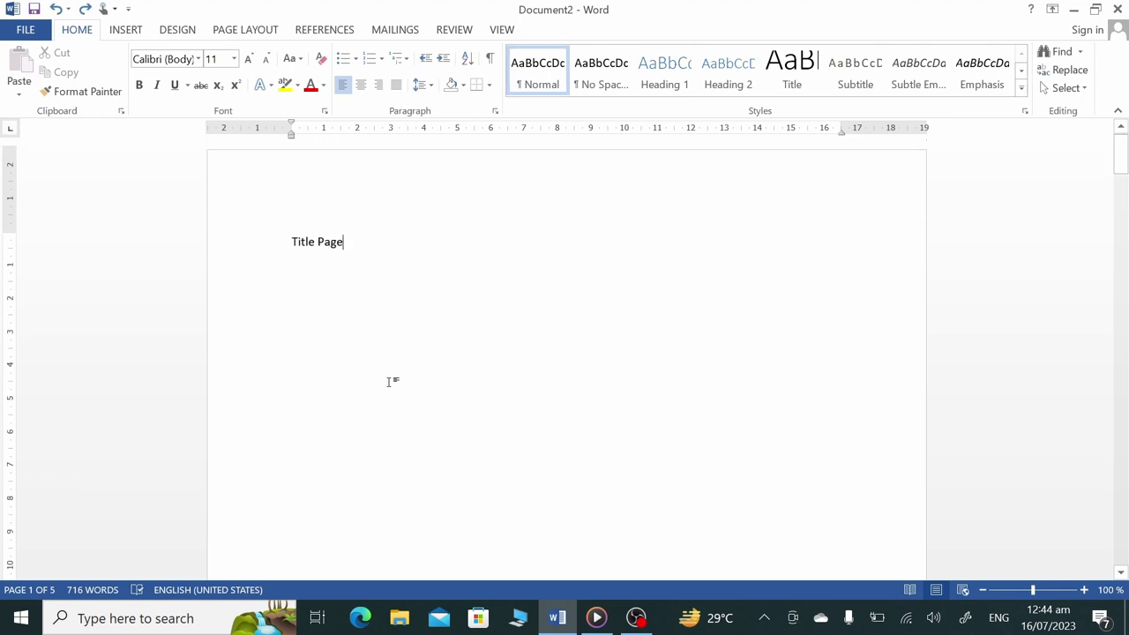
scroll(388, 382, "down", 1)
scroll(388, 382, "down", 3)
scroll(388, 382, "down", 4)
scroll(388, 382, "down", 1)
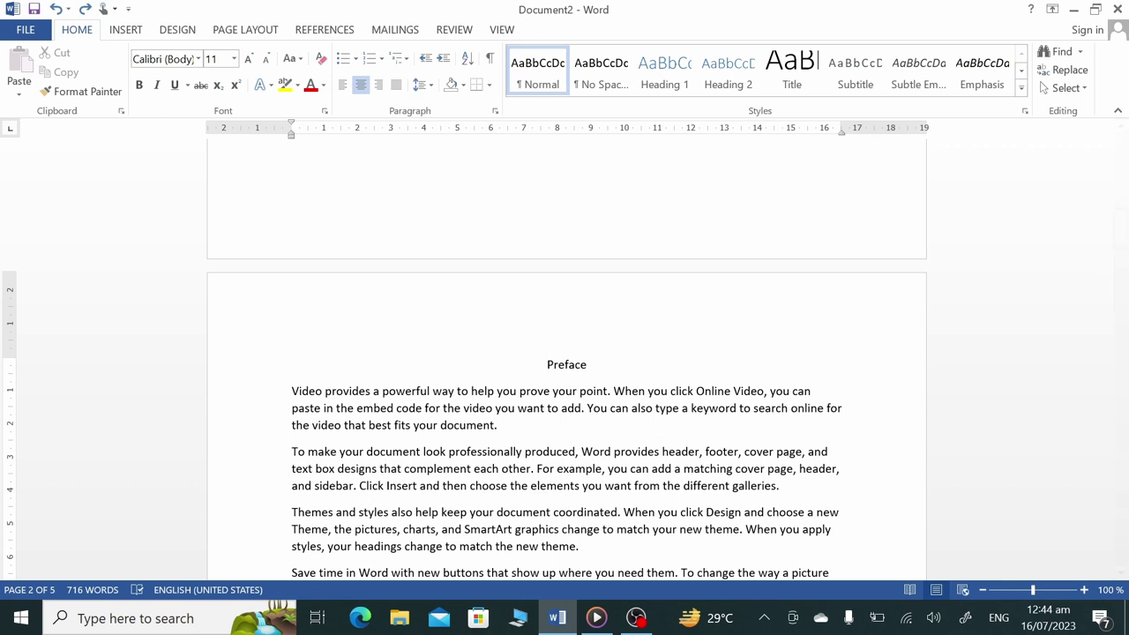
double_click(553, 324)
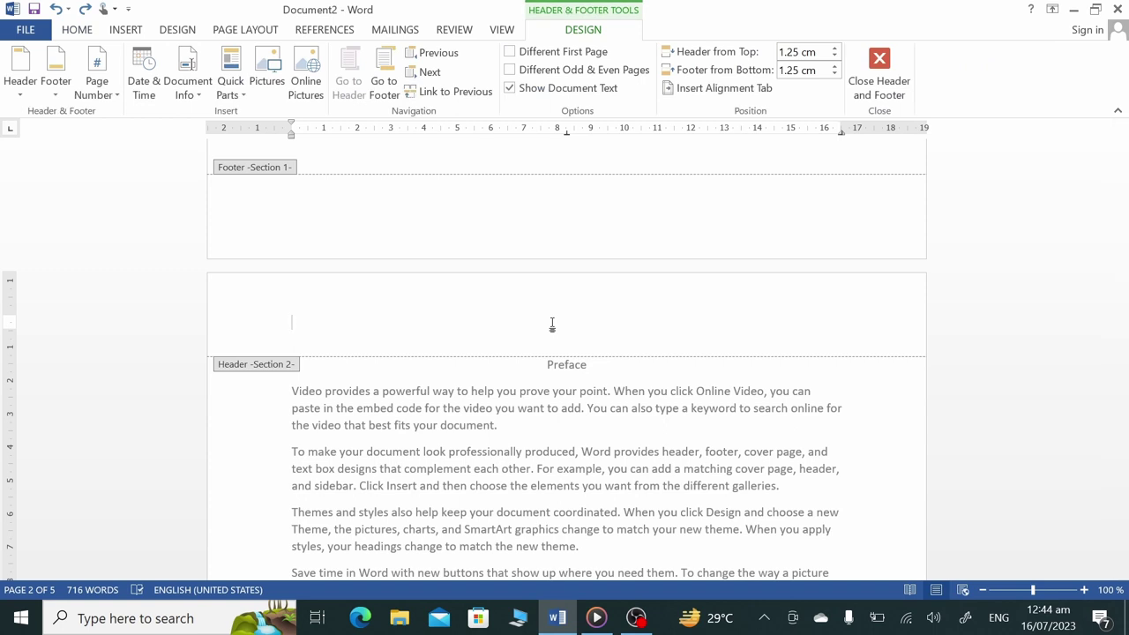
type("P")
type("reliminary")
type(" of Docume")
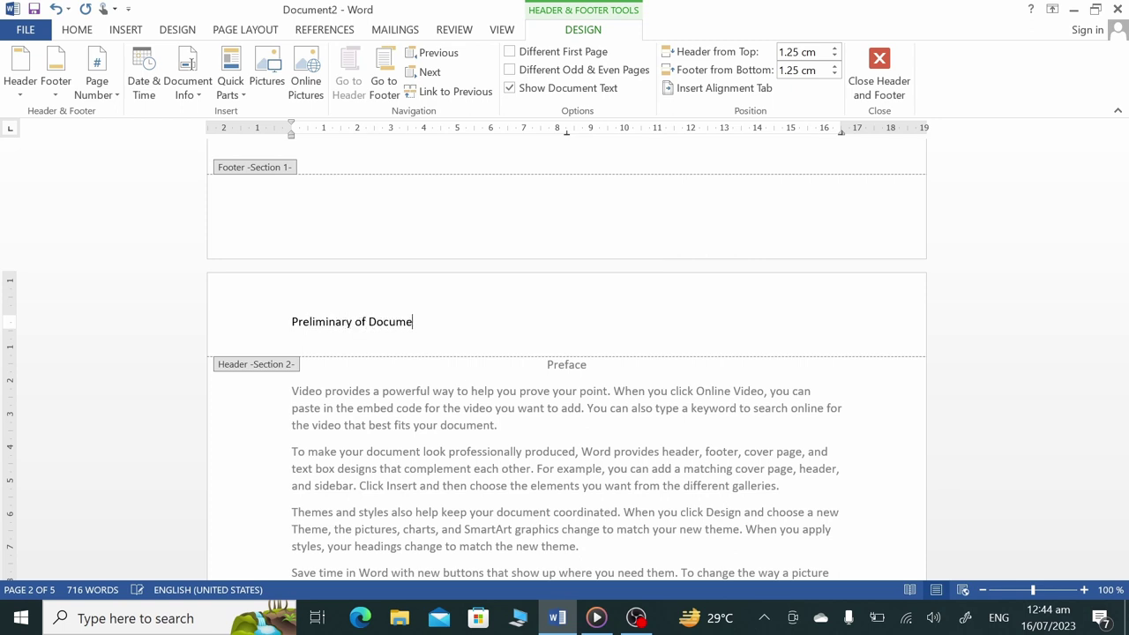
type("nt")
key("ctrl+e")
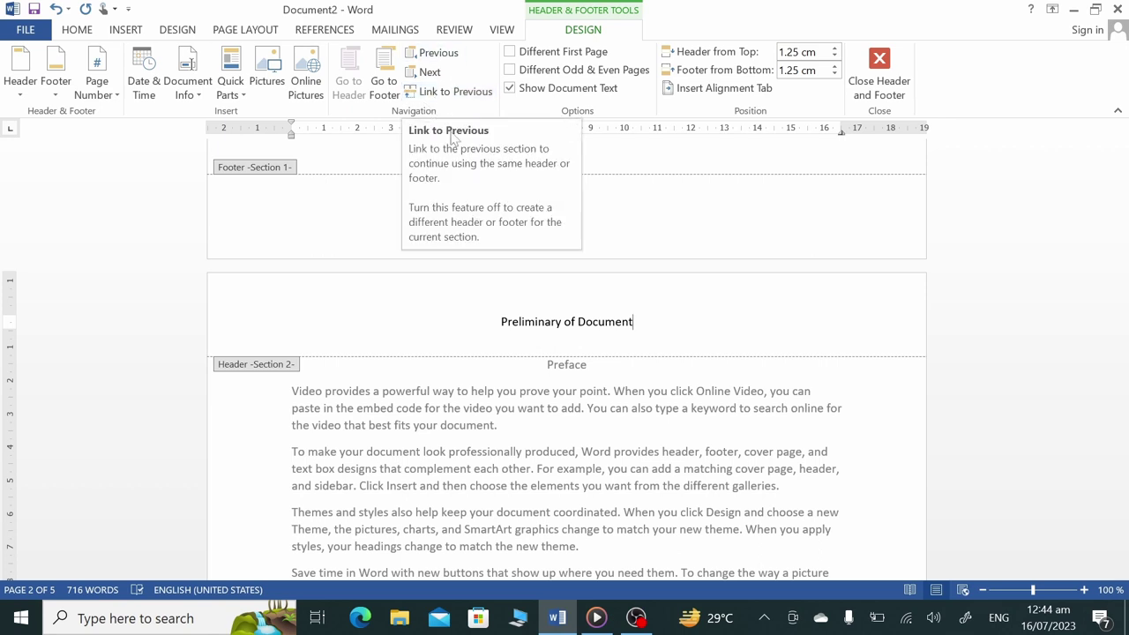
double_click(481, 424)
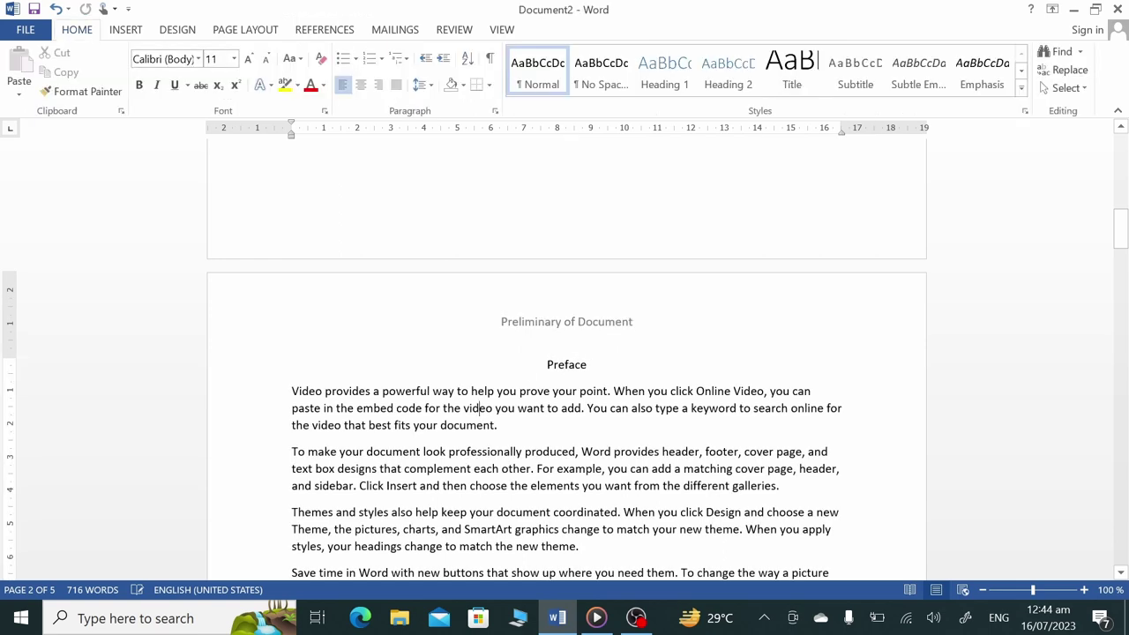
- Unlink the page 5 header from the previous section and replace its text with 'Main Body'
scroll(481, 424, "down", 10)
scroll(479, 421, "up", 8)
scroll(479, 420, "down", 5)
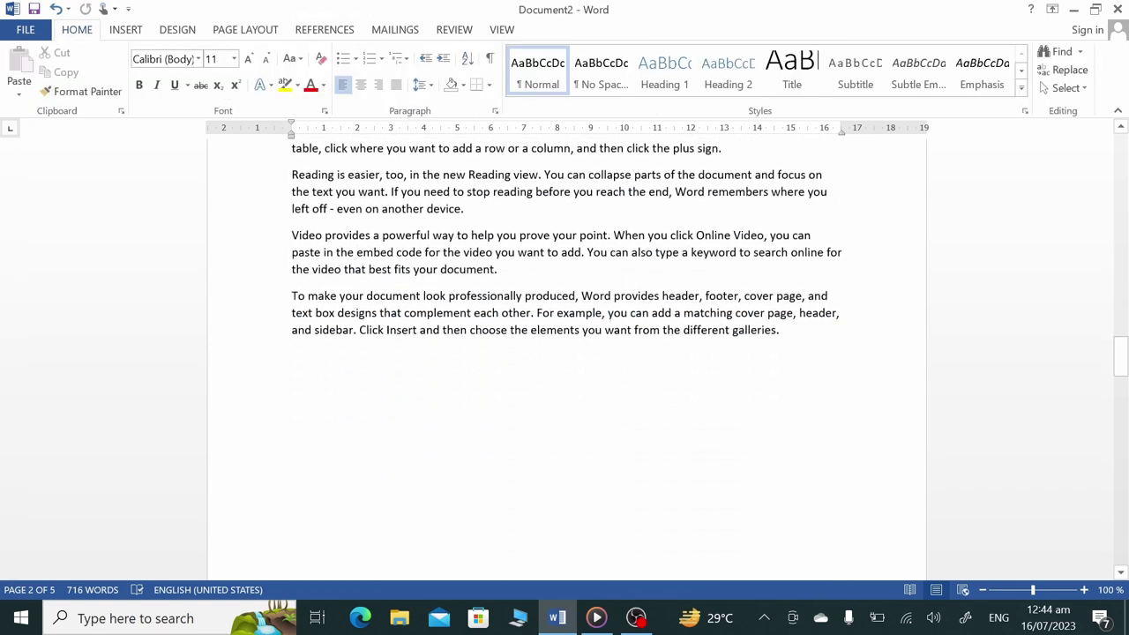
scroll(479, 421, "down", 6)
scroll(479, 420, "down", 4)
scroll(566, 353, "down", 2)
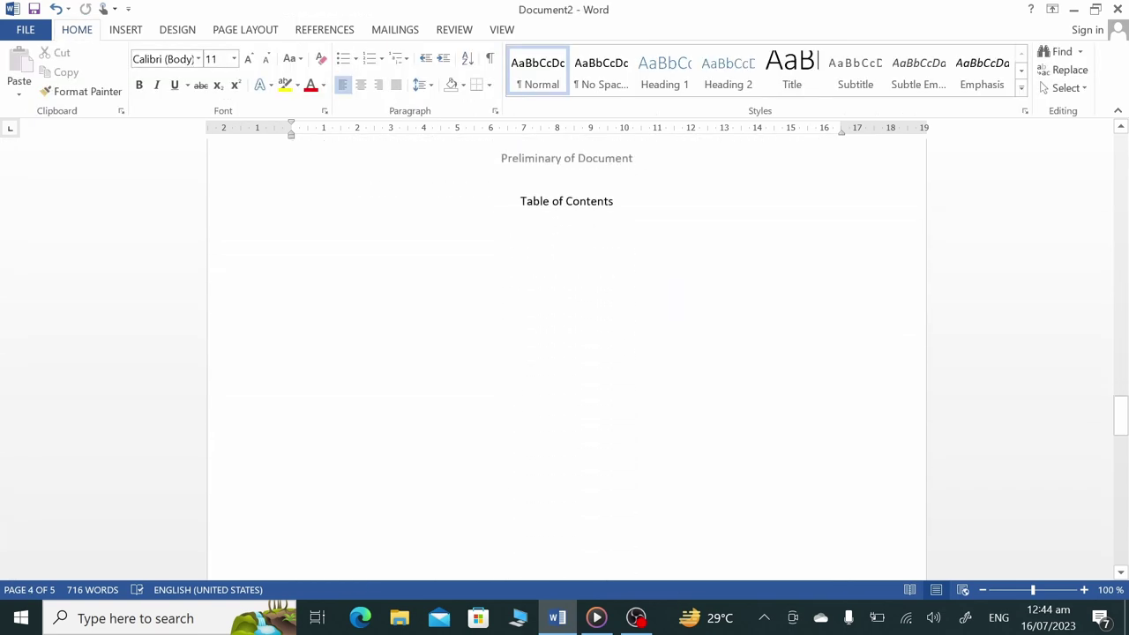
scroll(567, 352, "down", 2)
scroll(566, 353, "down", 8)
scroll(567, 353, "down", 8)
scroll(566, 353, "up", 2)
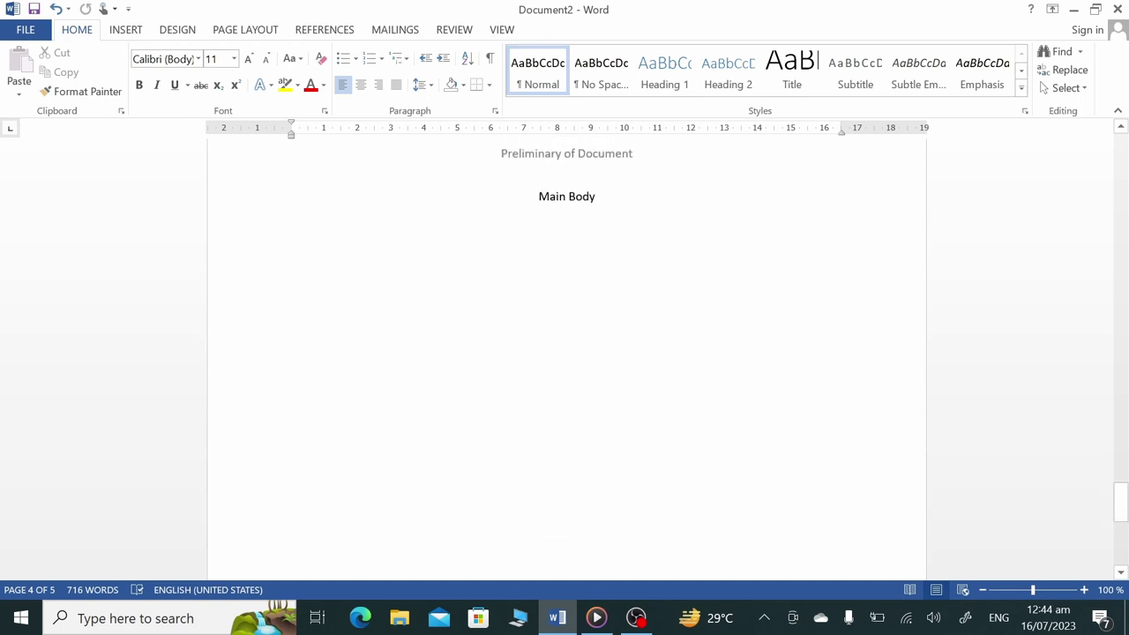
scroll(567, 353, "up", 2)
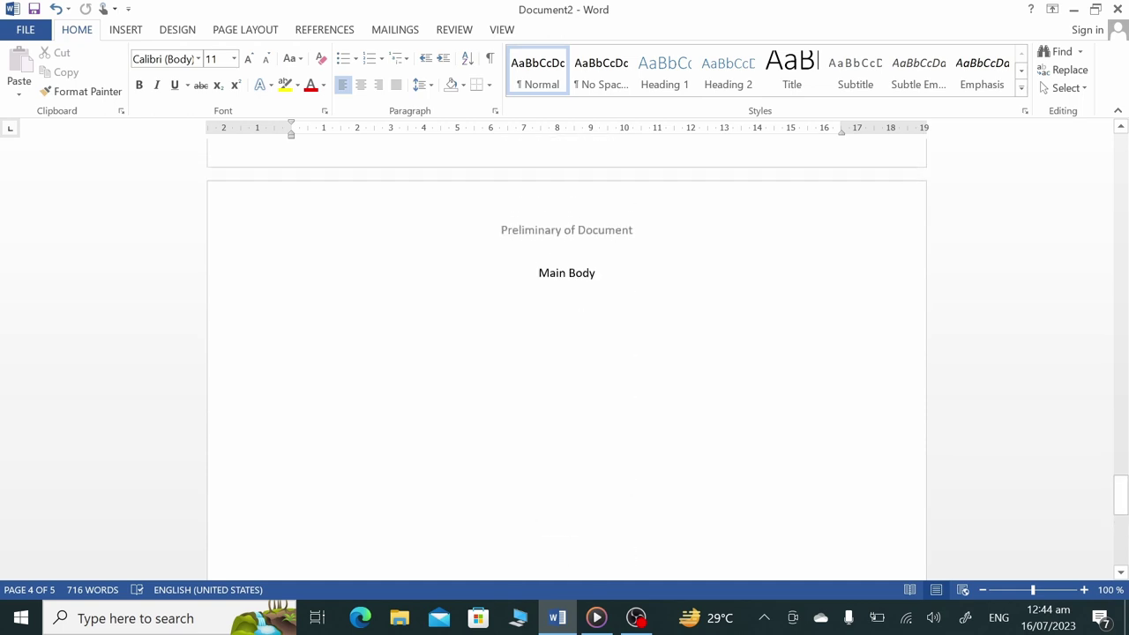
double_click(558, 268)
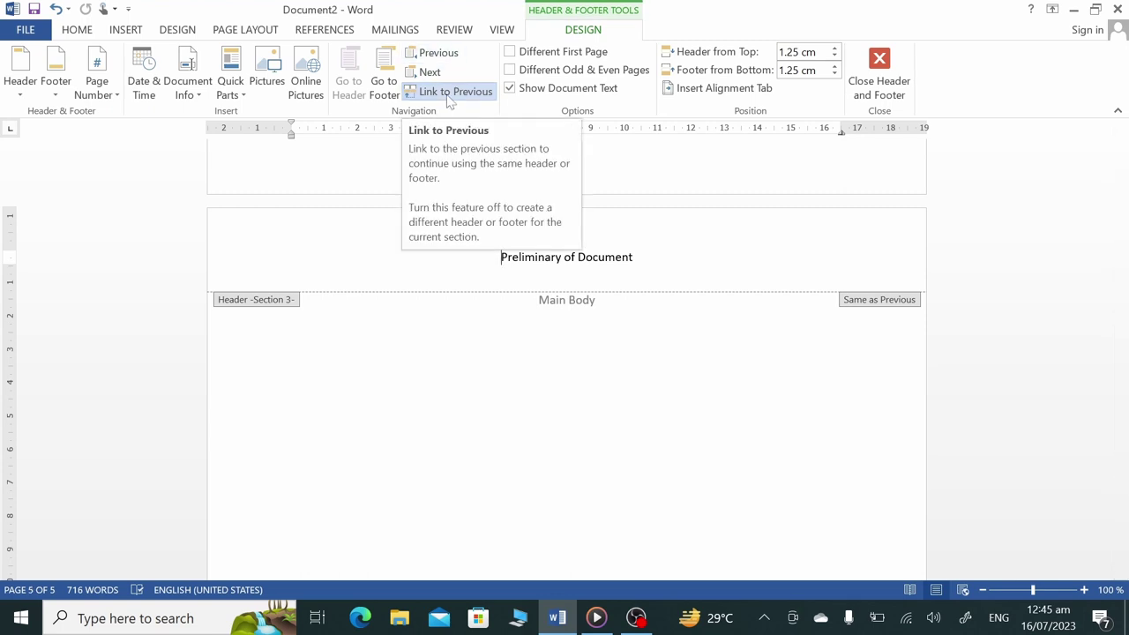
left_click(448, 93)
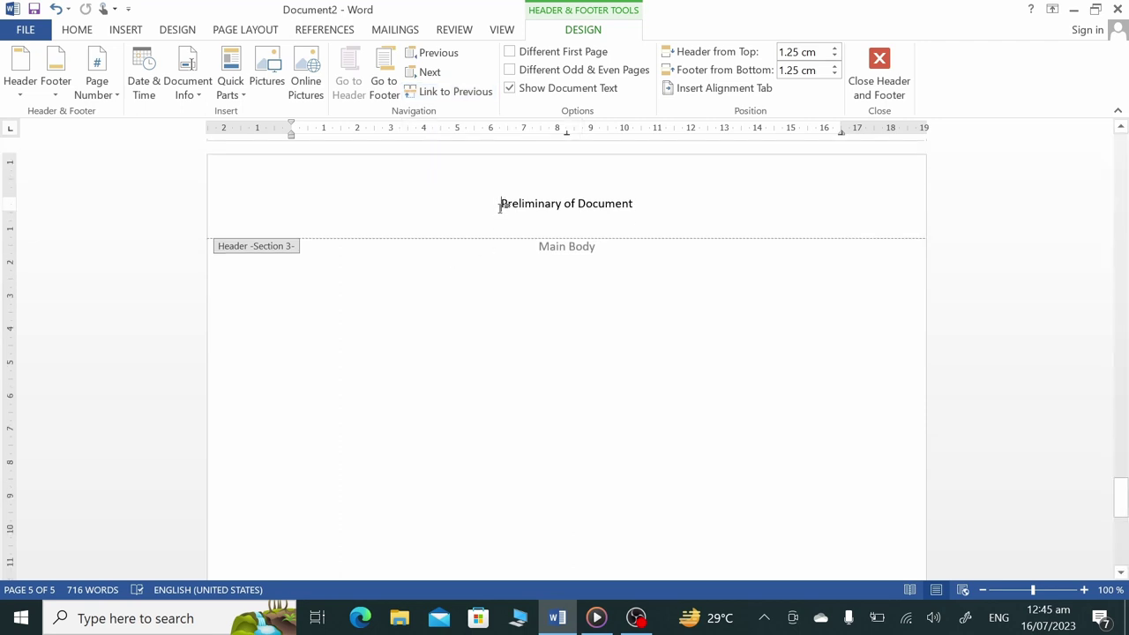
left_click_drag(500, 207, 668, 210)
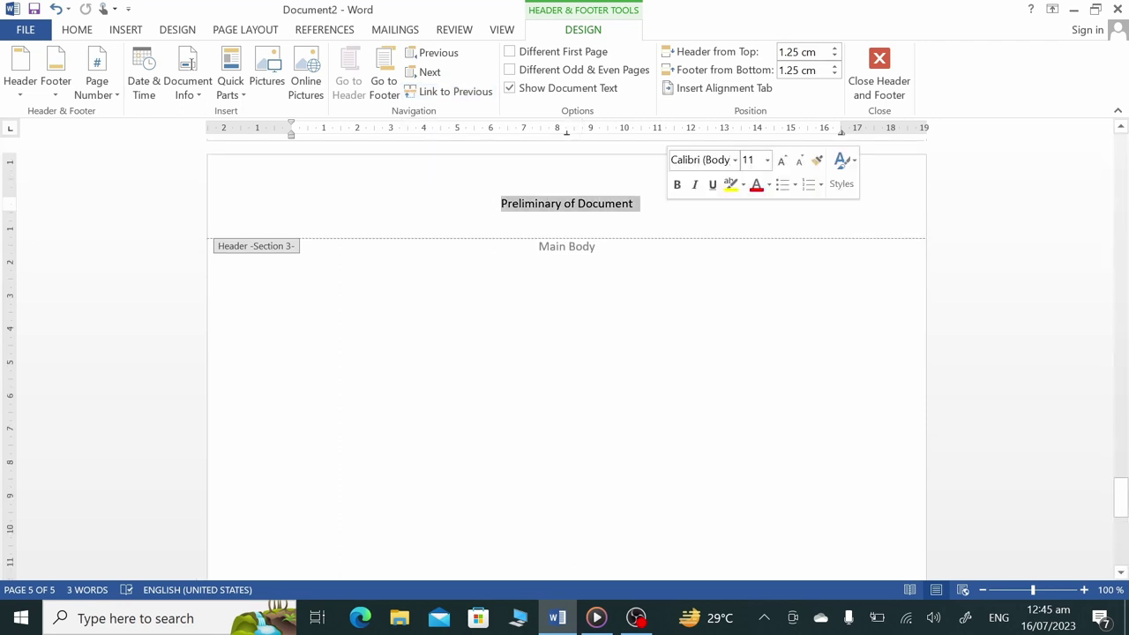
type("Main")
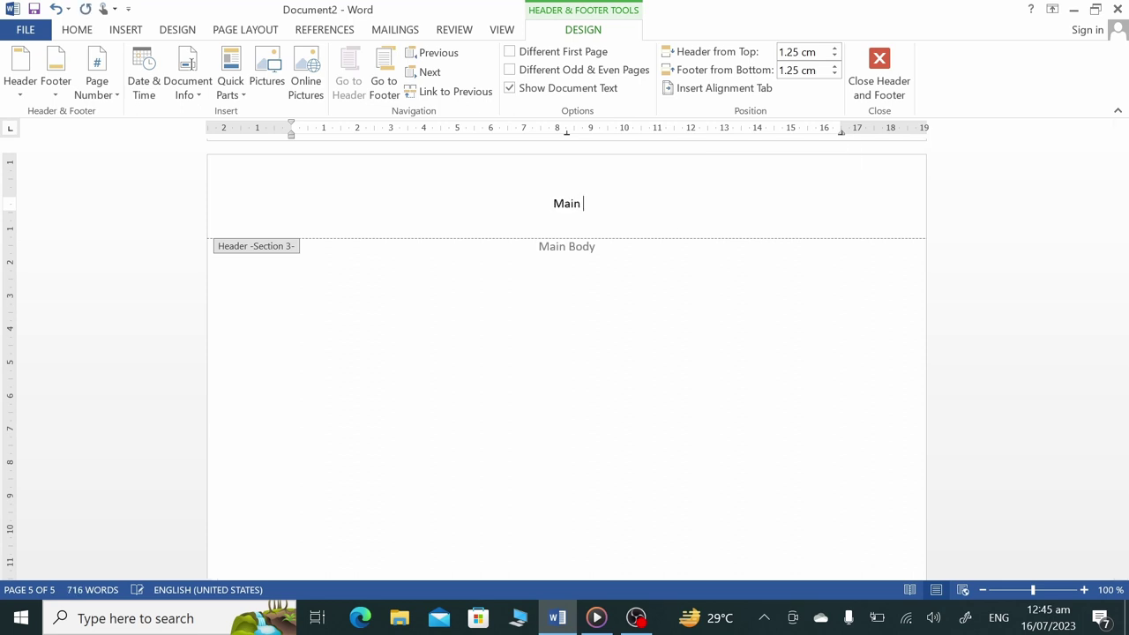
type(" Body")
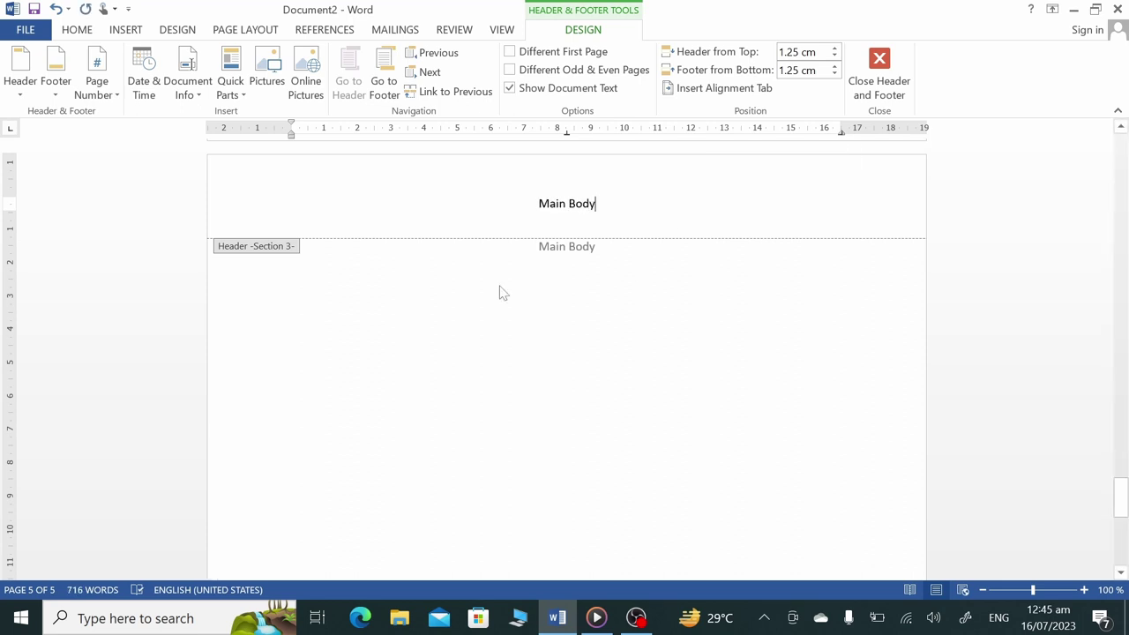
double_click(713, 312)
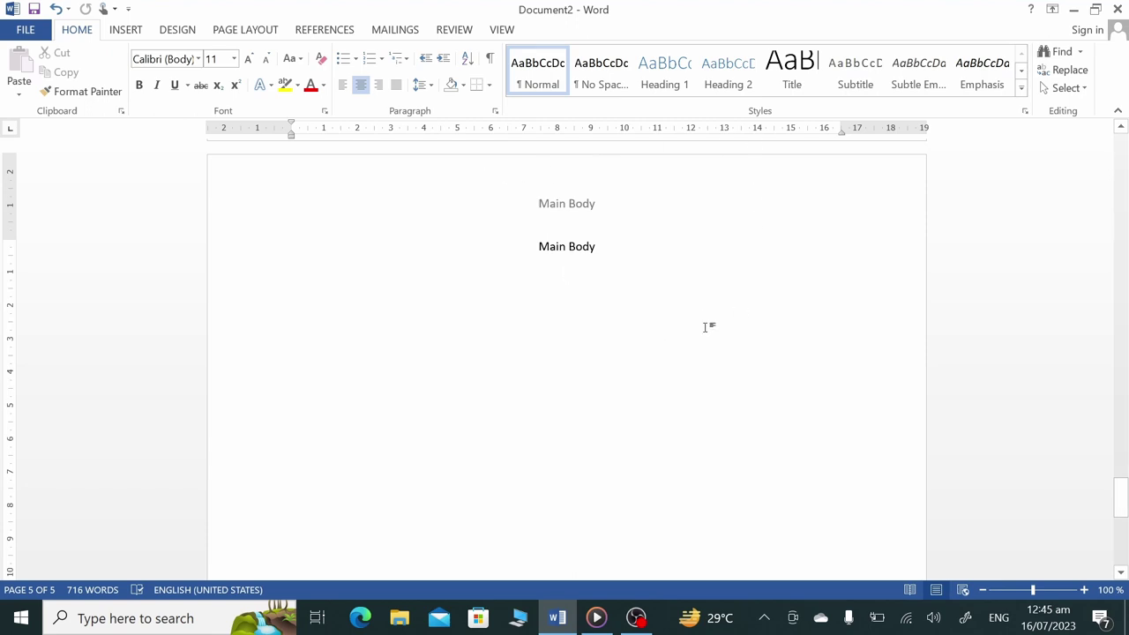
- Scroll through the document to review each section's pages and headers
scroll(640, 238, "up", 4)
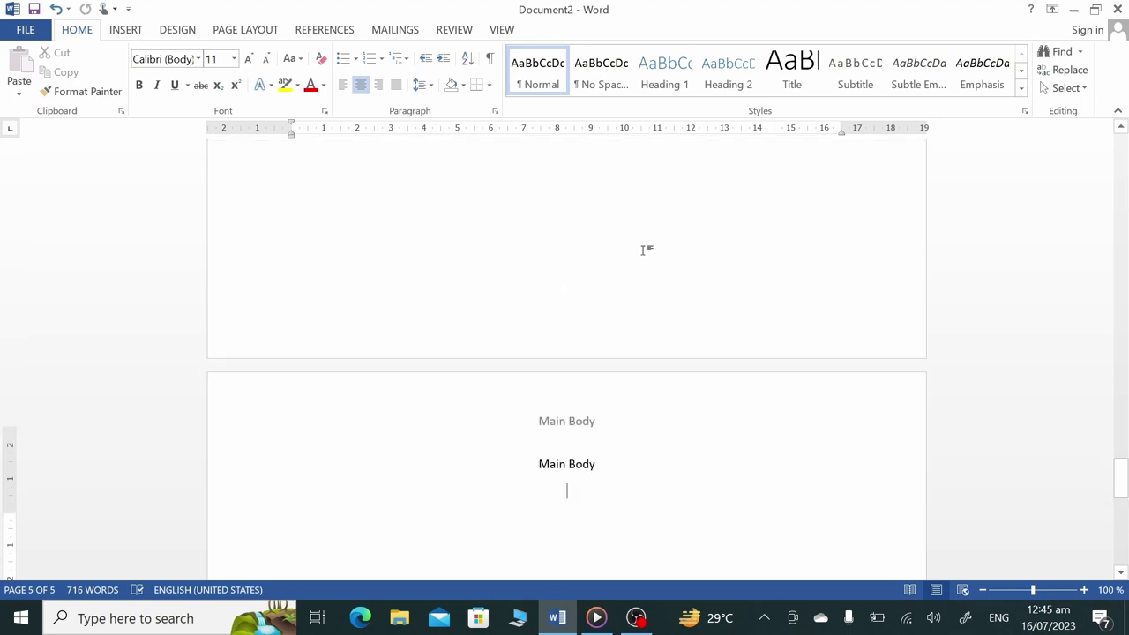
scroll(645, 249, "up", 15)
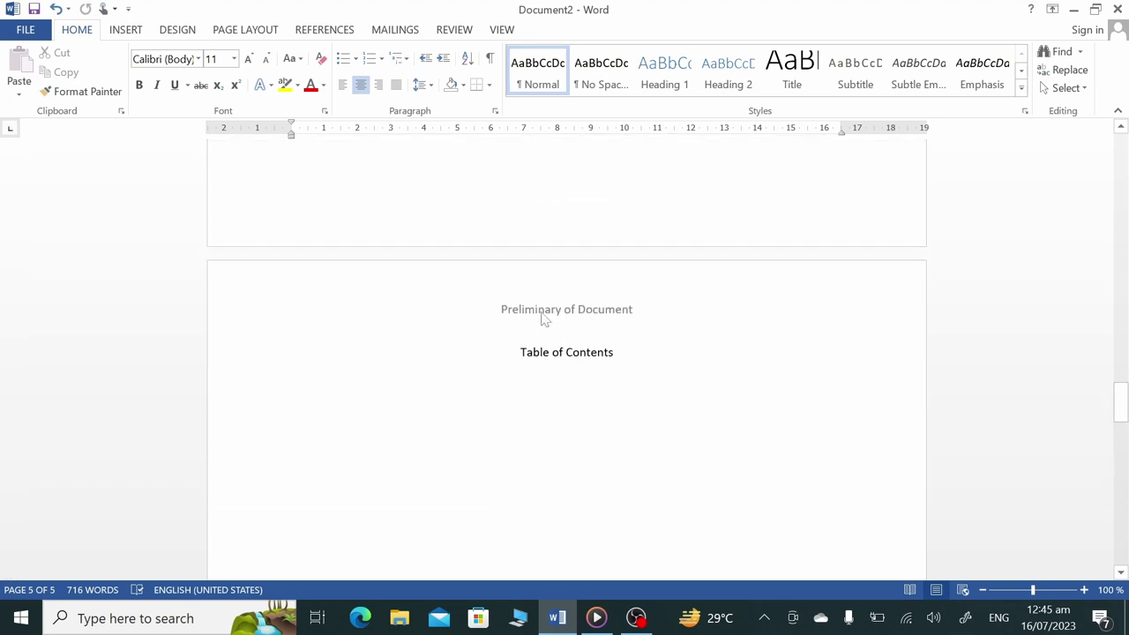
scroll(612, 328, "up", 2)
scroll(612, 327, "up", 20)
scroll(612, 328, "up", 6)
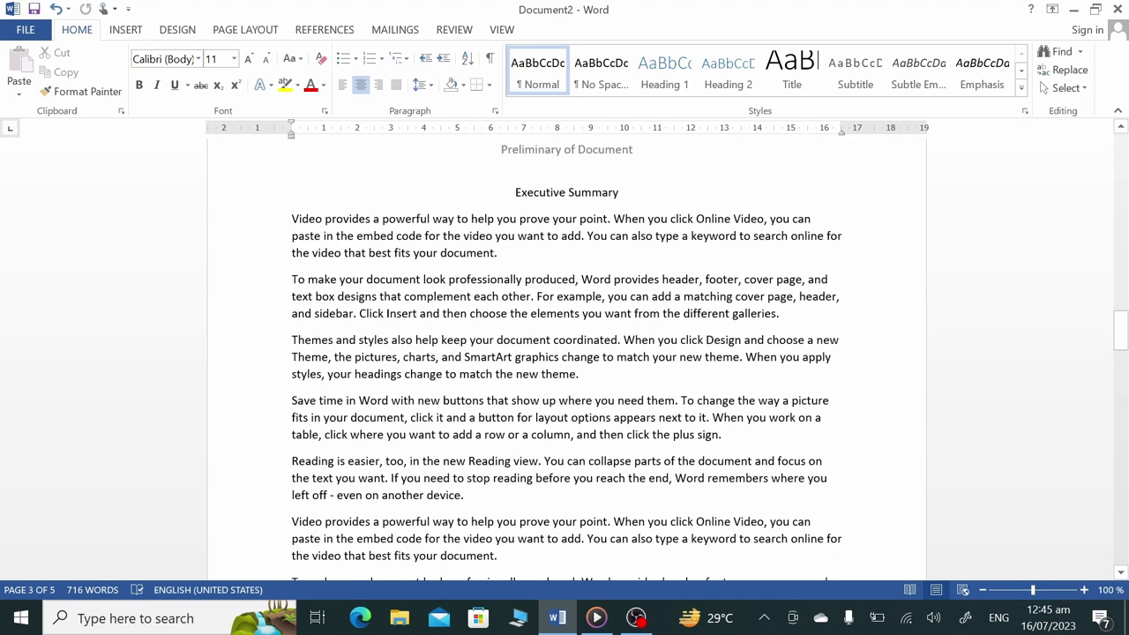
scroll(579, 258, "down", 4)
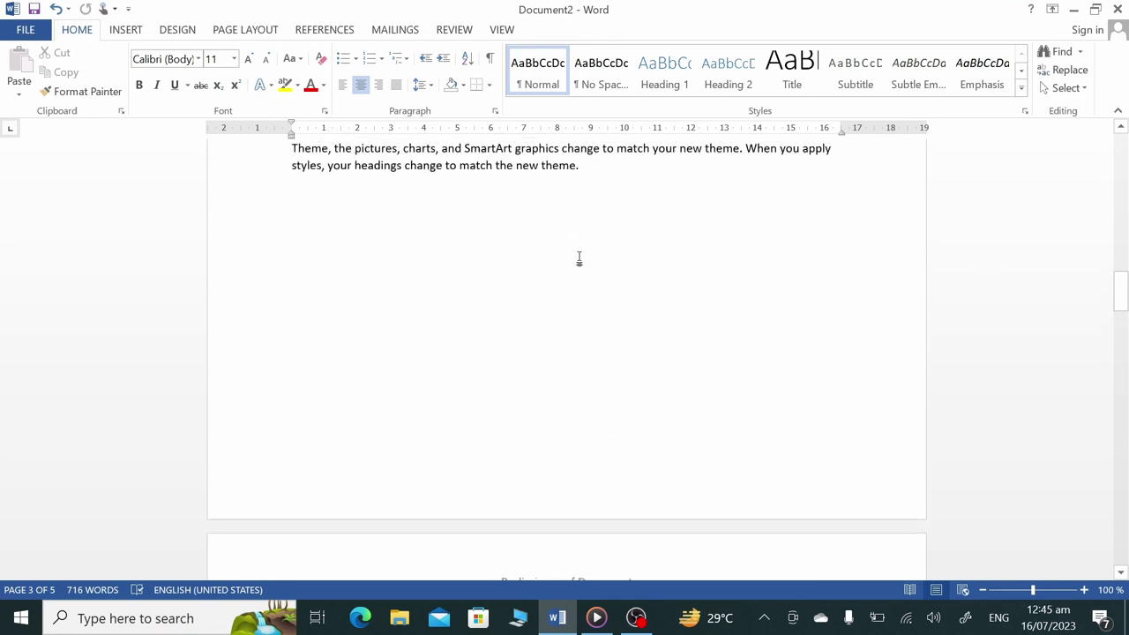
scroll(579, 259, "up", 6)
scroll(579, 258, "up", 2)
scroll(580, 260, "up", 4)
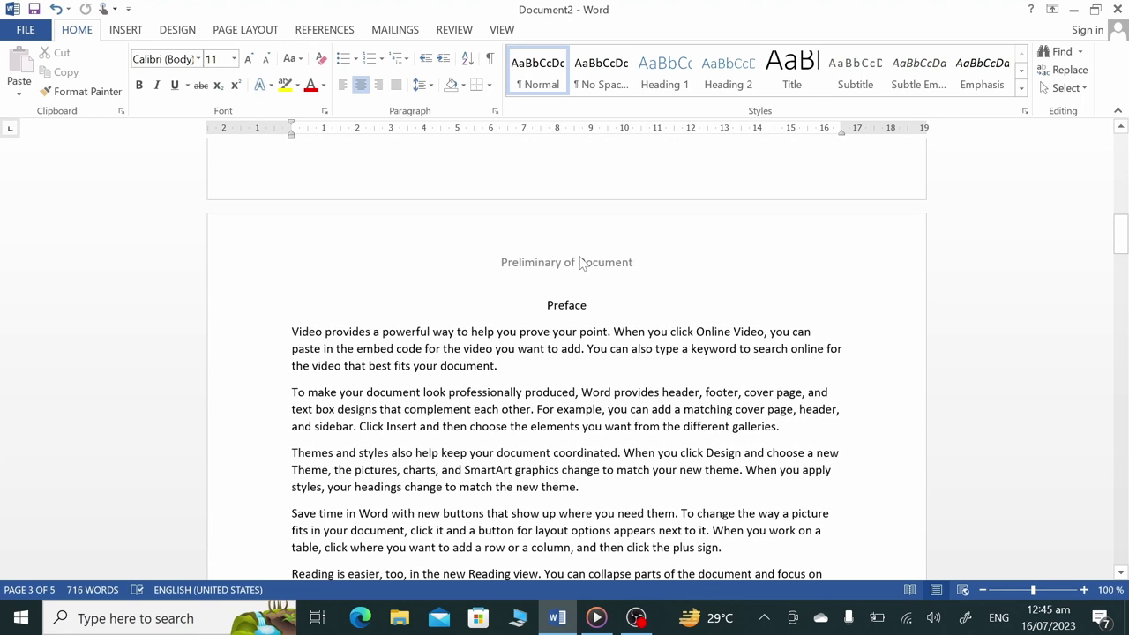
scroll(589, 312, "up", 5)
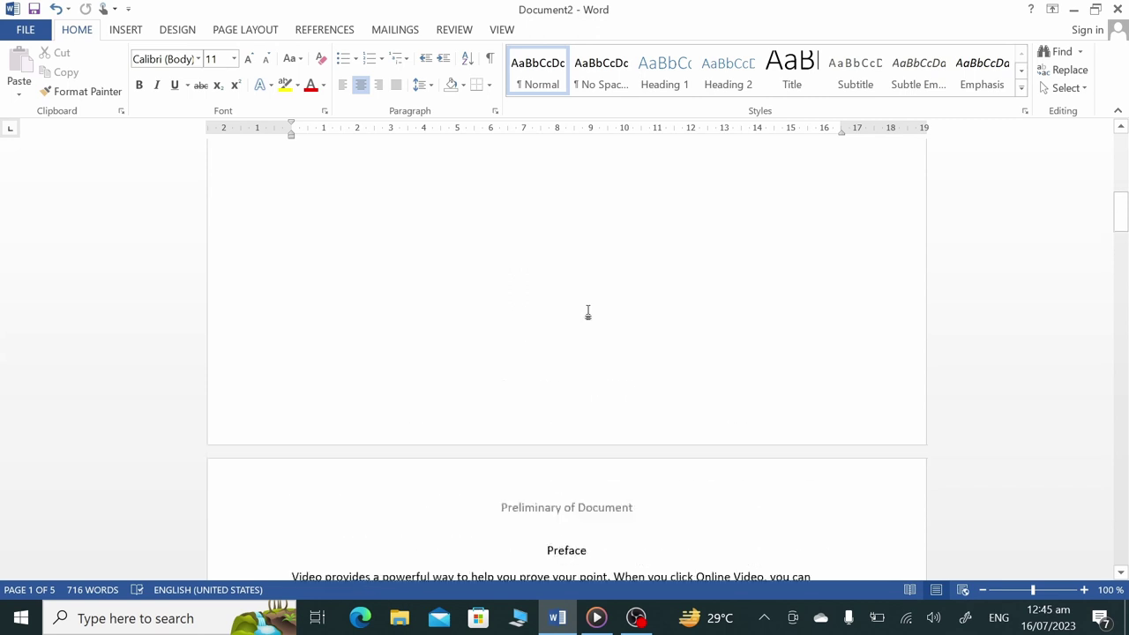
scroll(588, 312, "up", 12)
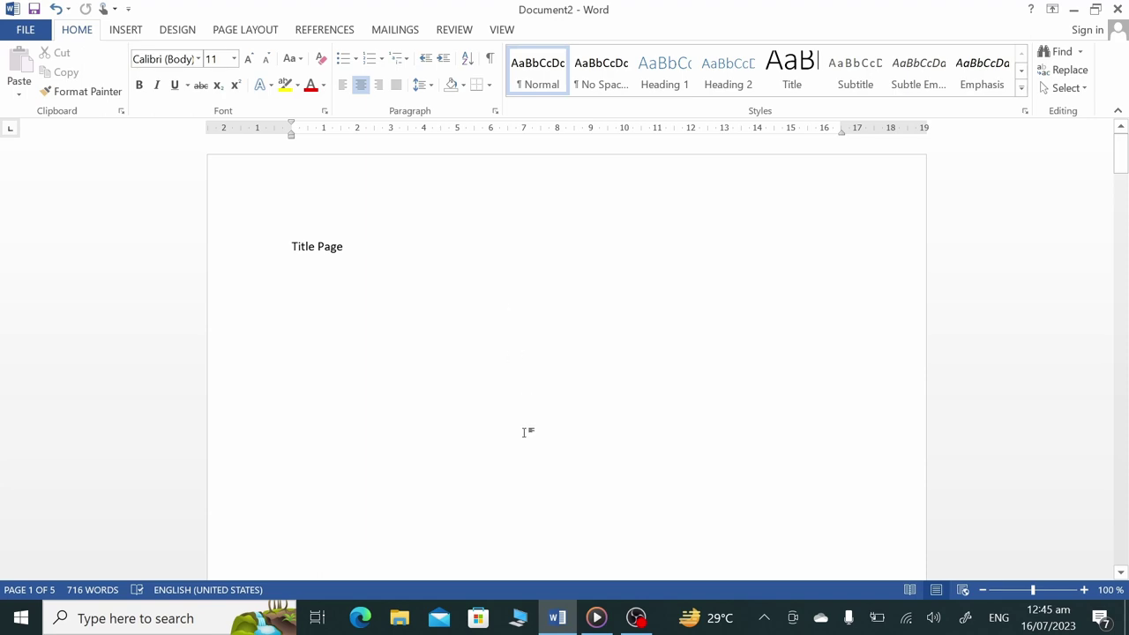
scroll(527, 432, "down", 12)
scroll(526, 433, "down", 10)
scroll(526, 432, "up", 8)
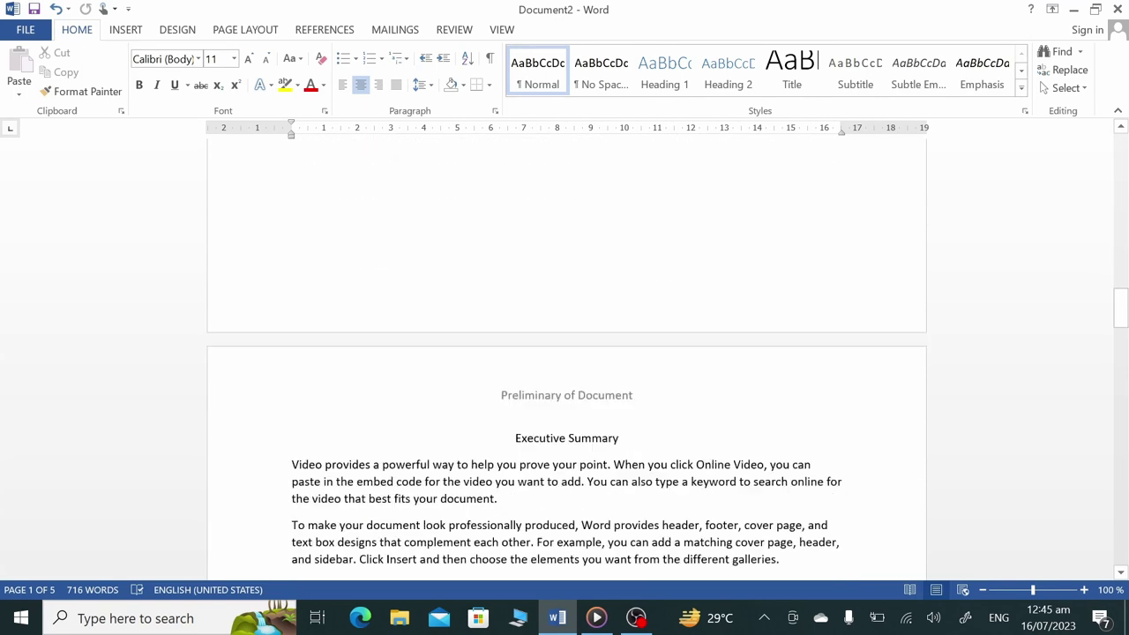
scroll(527, 439, "down", 7)
scroll(526, 439, "down", 5)
scroll(527, 436, "down", 5)
scroll(527, 434, "down", 5)
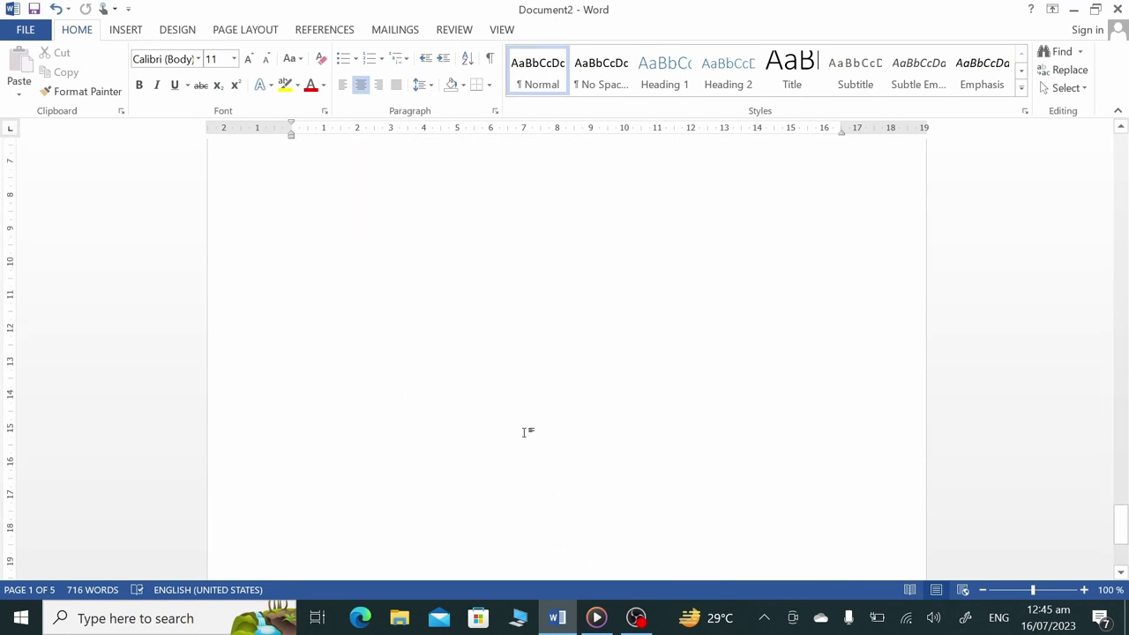
scroll(527, 432, "down", 3)
- Jump to the end of the document and check the Main Body page's header
key("ctrl+End")
scroll(524, 435, "up", 3)
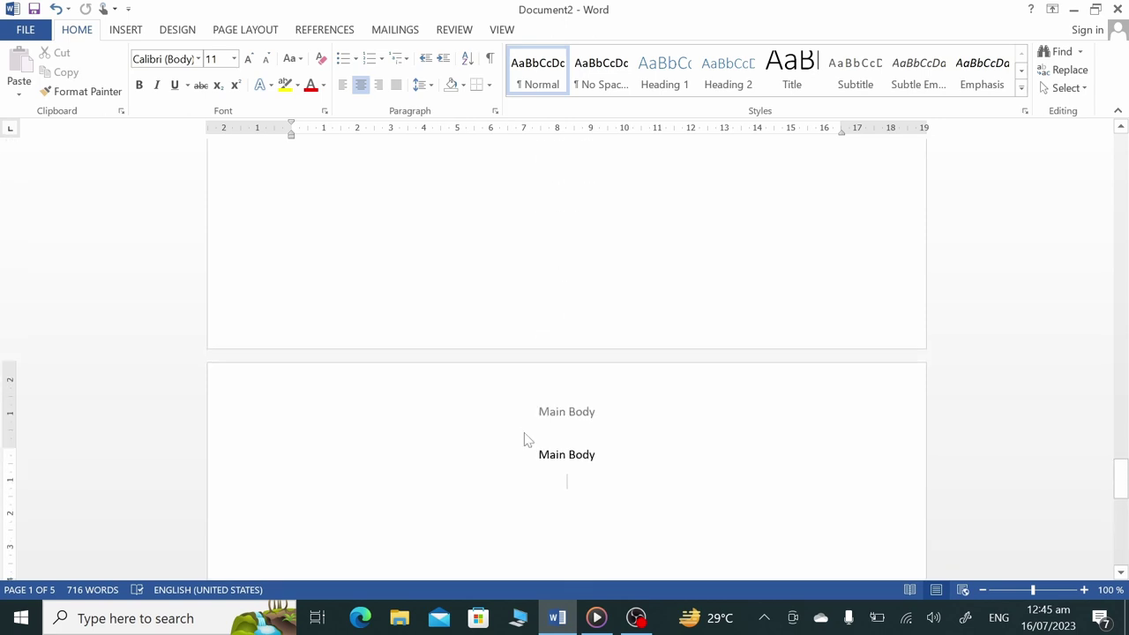
double_click(590, 447)
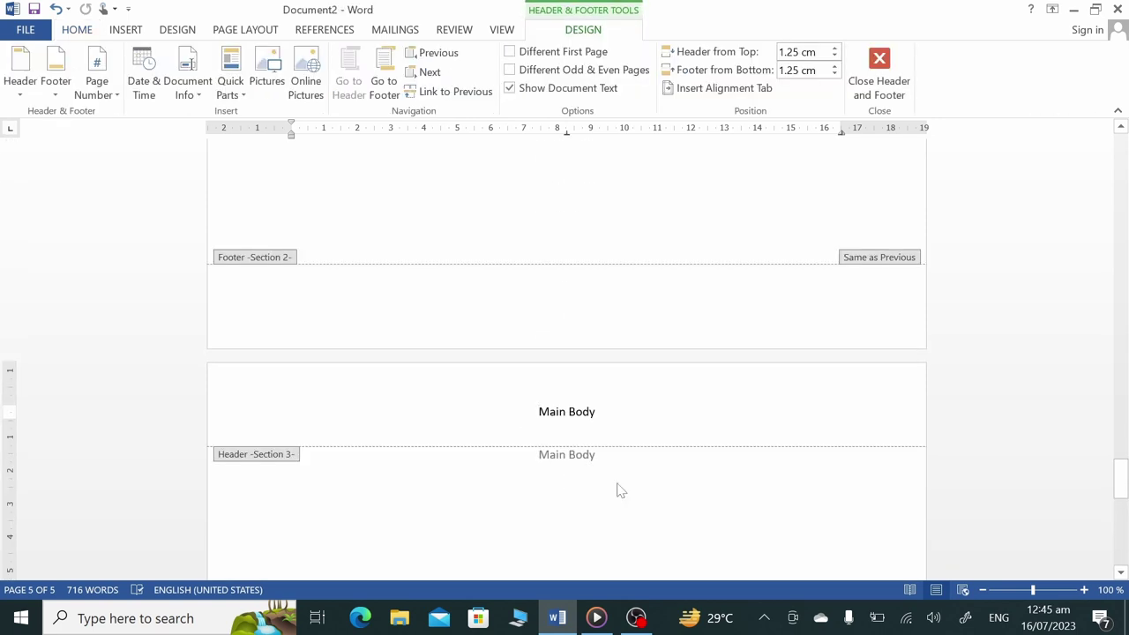
double_click(615, 480)
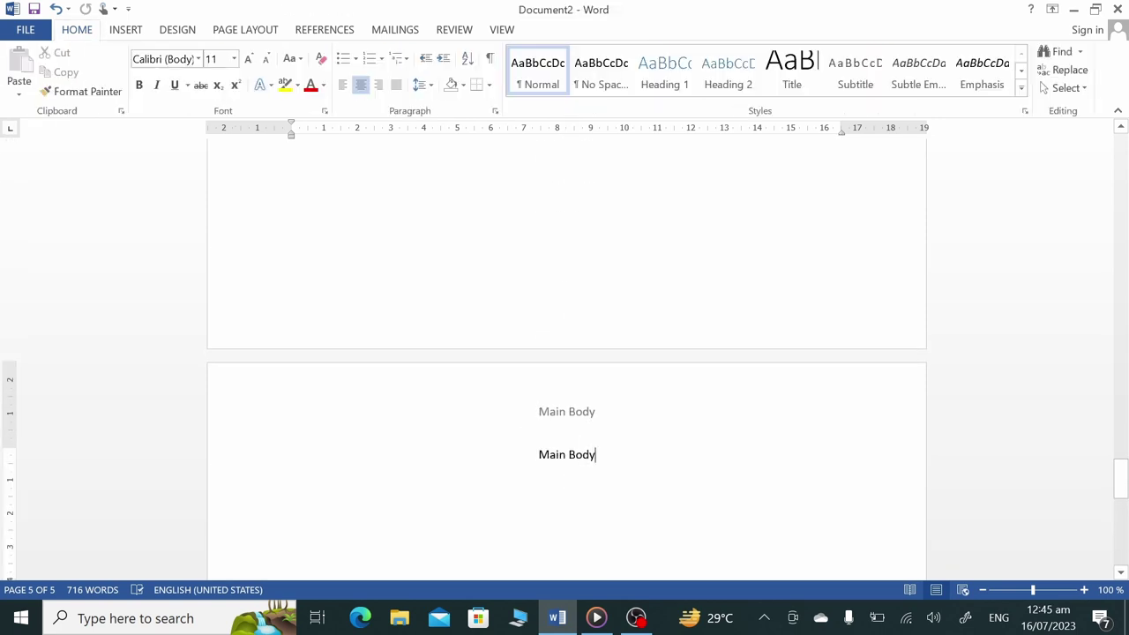
left_click(126, 30)
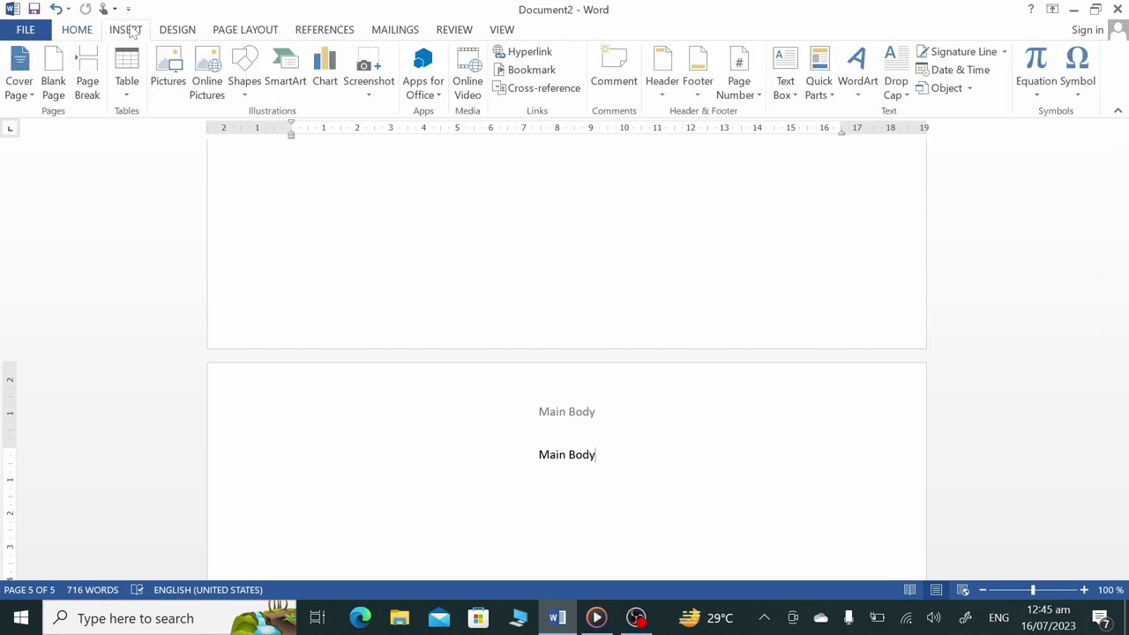
- Format the Main Body section's page numbers to start at 1
left_click(758, 95)
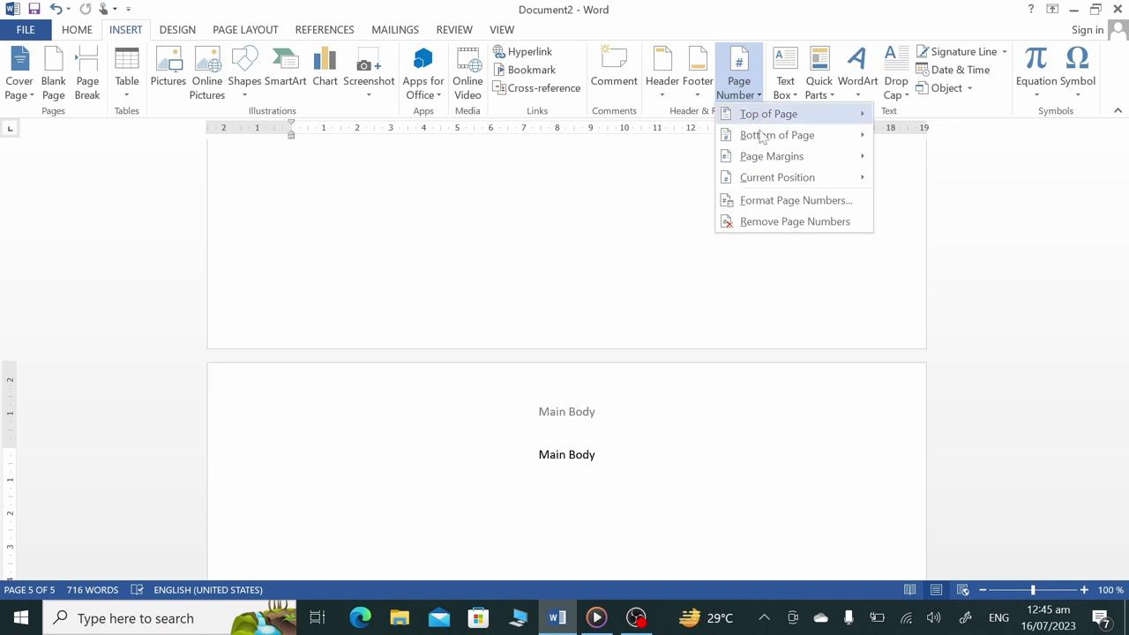
left_click(795, 202)
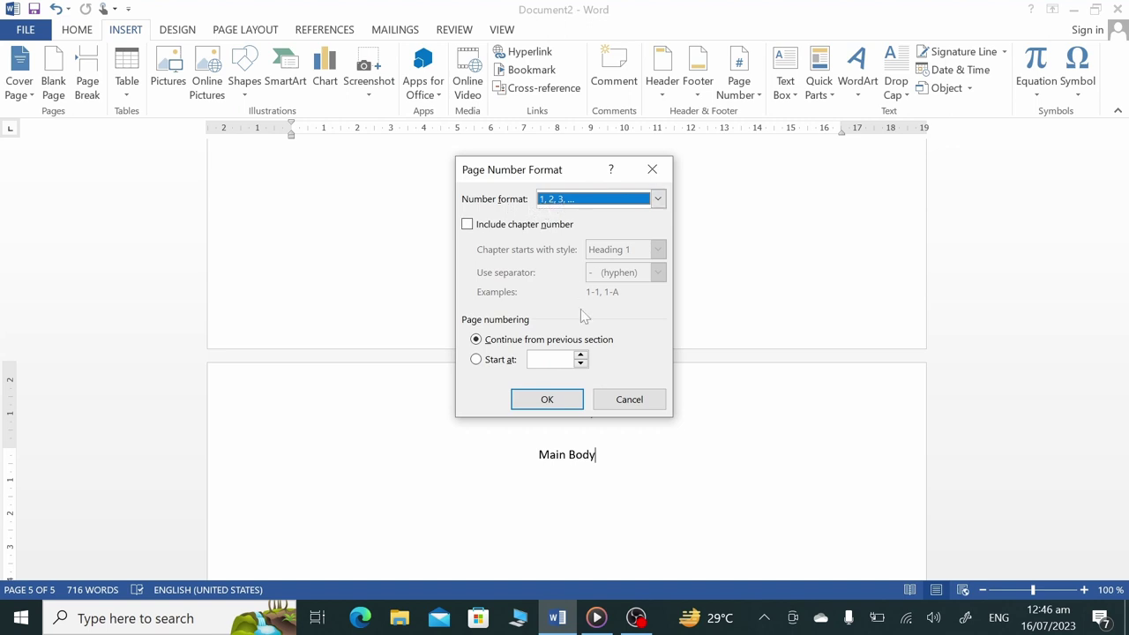
left_click(580, 355)
left_click(565, 399)
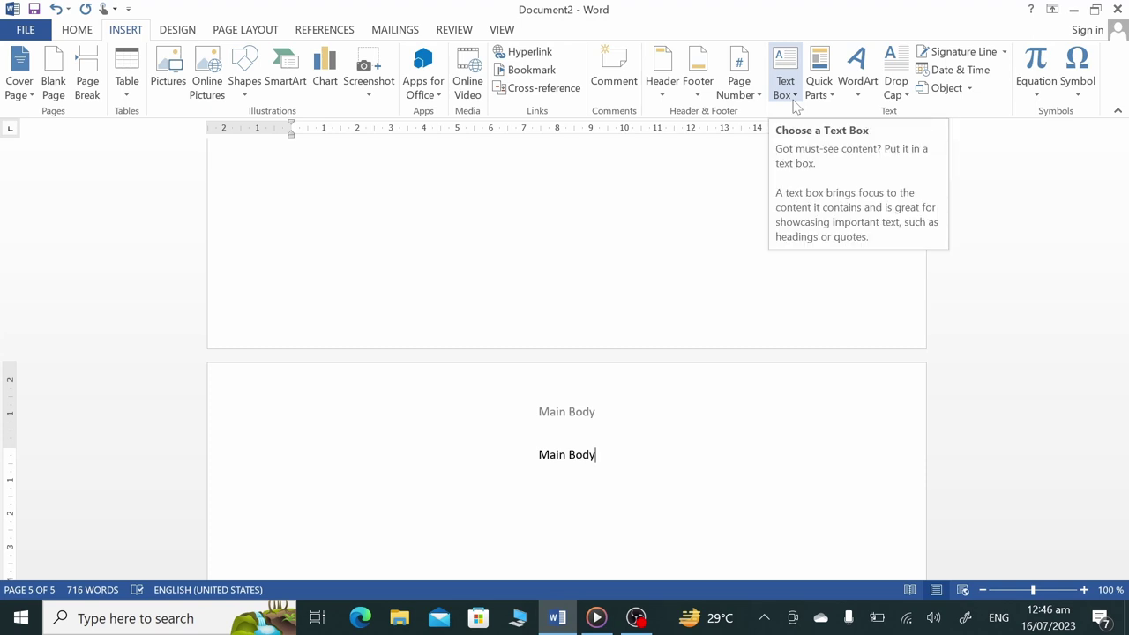
- Insert Plain Number 2 centred page numbers at the bottom of the pages
left_click(752, 99)
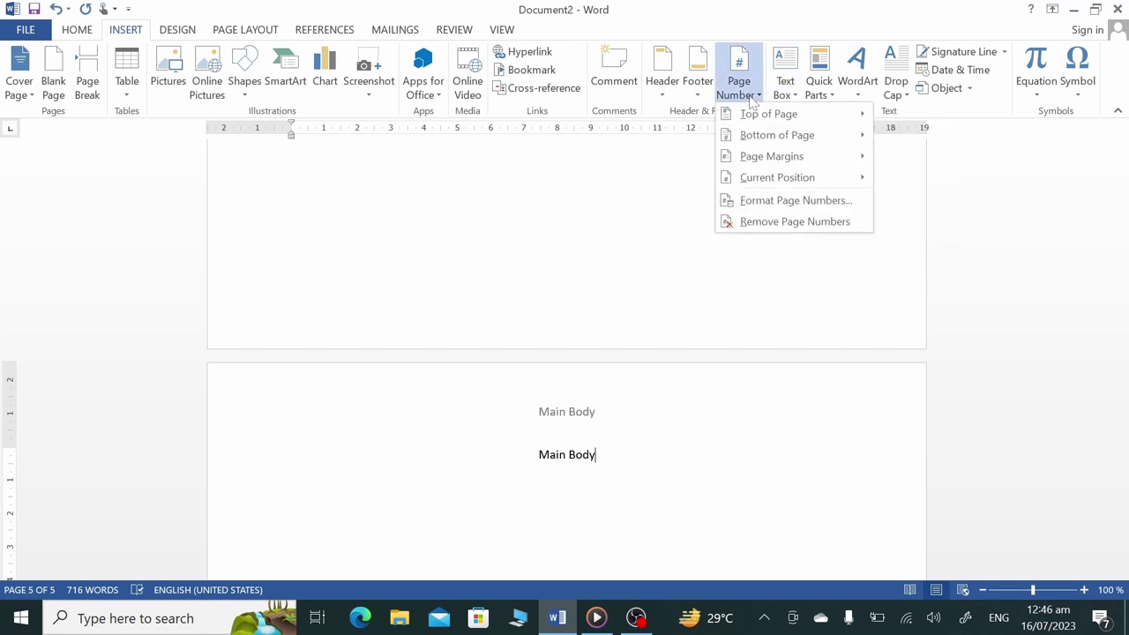
mouse_move(757, 119)
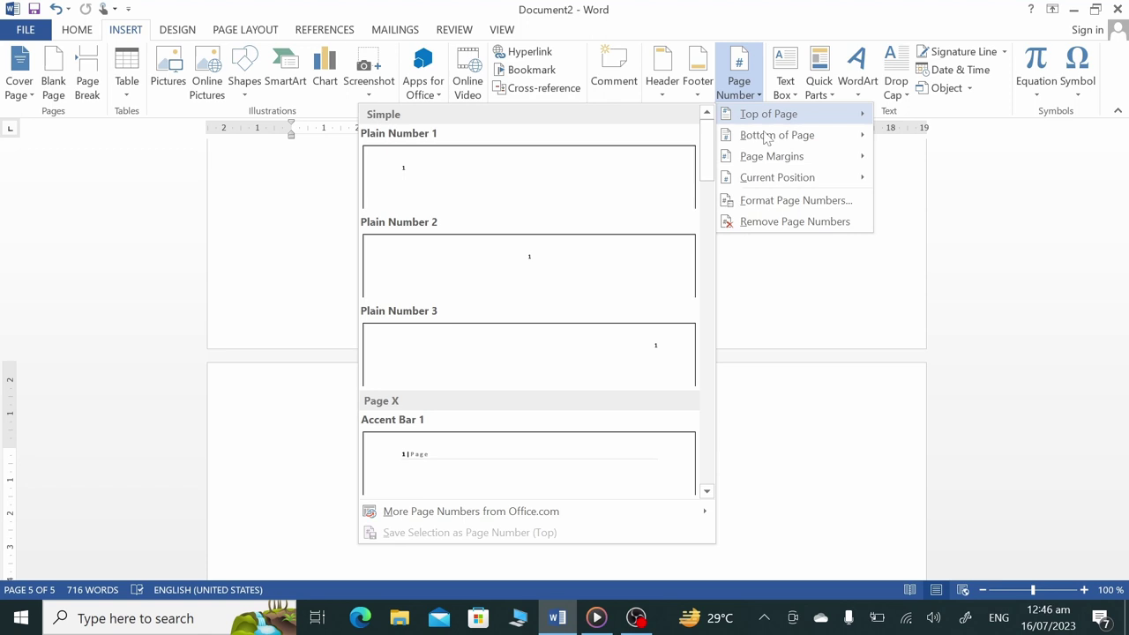
mouse_move(768, 138)
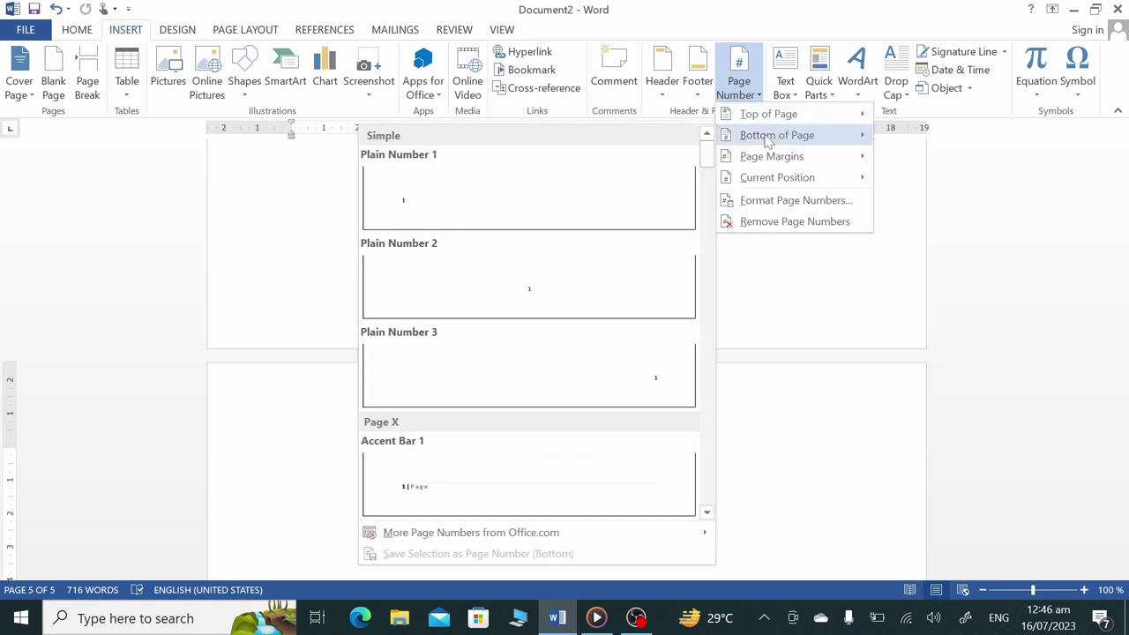
left_click(559, 286)
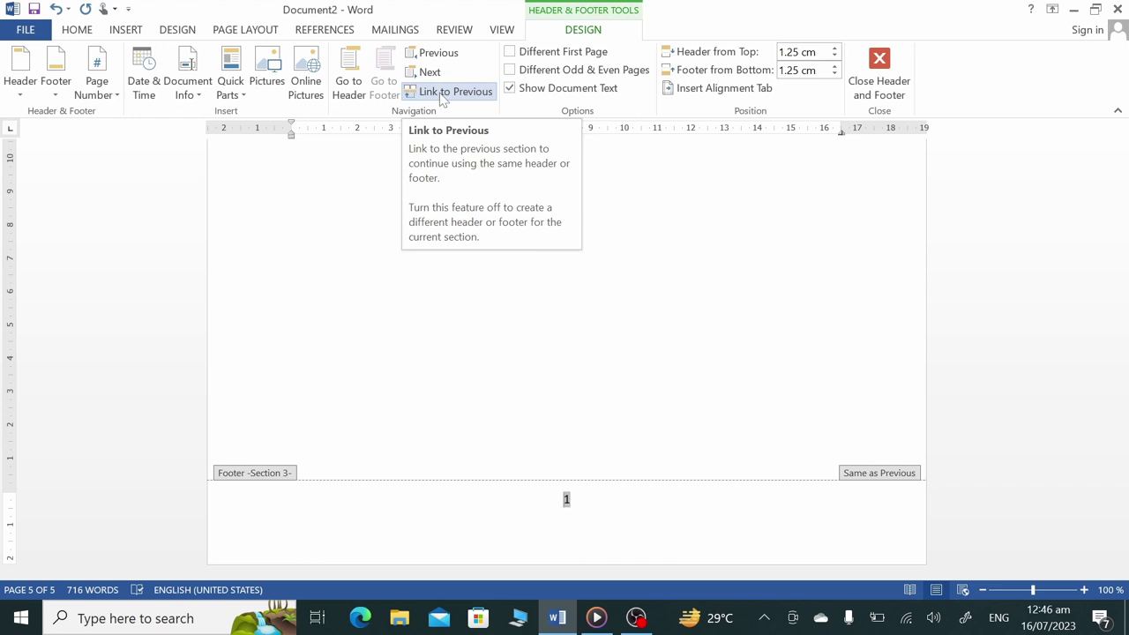
- Unlink the Main Body footer from the previous section, then scroll back up the document
left_click(443, 93)
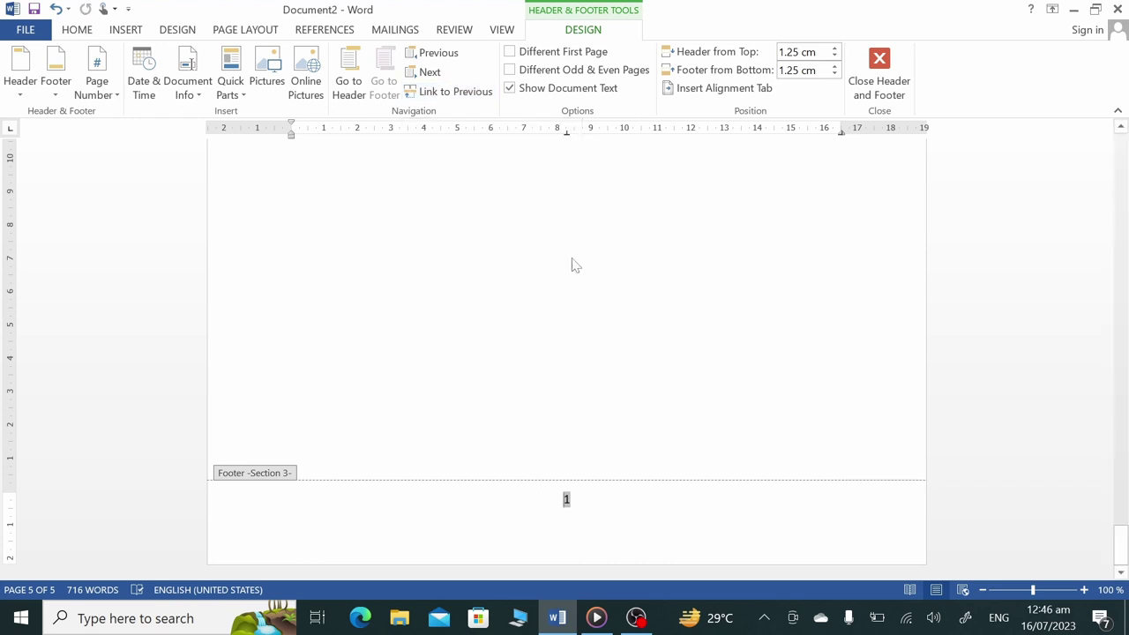
scroll(557, 397, "up", 1)
scroll(556, 396, "up", 6)
scroll(556, 397, "up", 3)
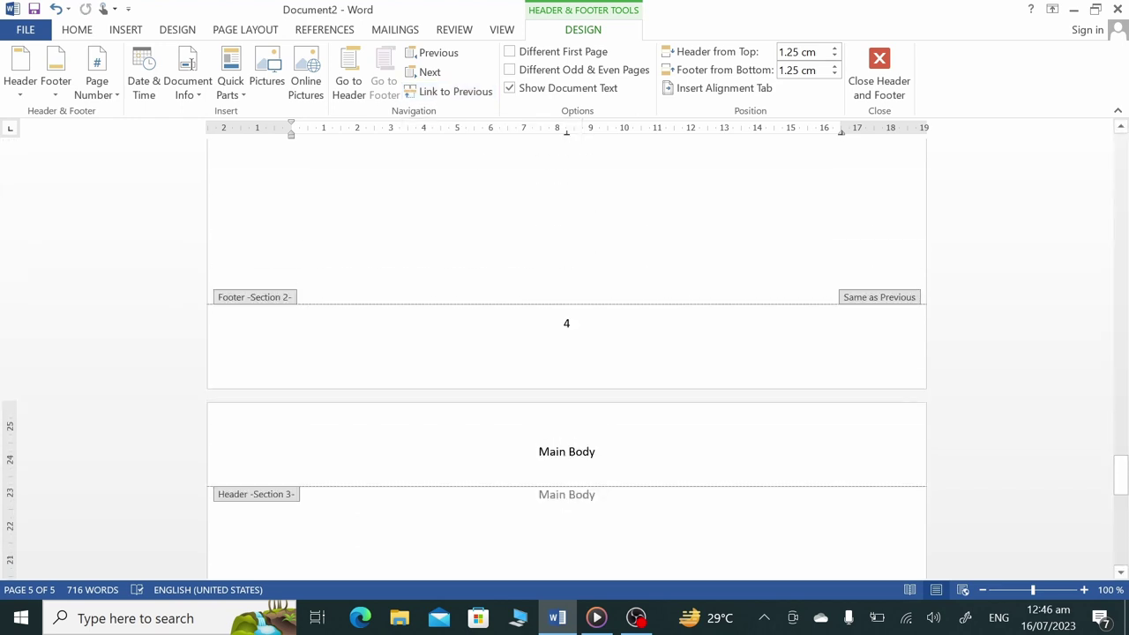
scroll(556, 397, "down", 1)
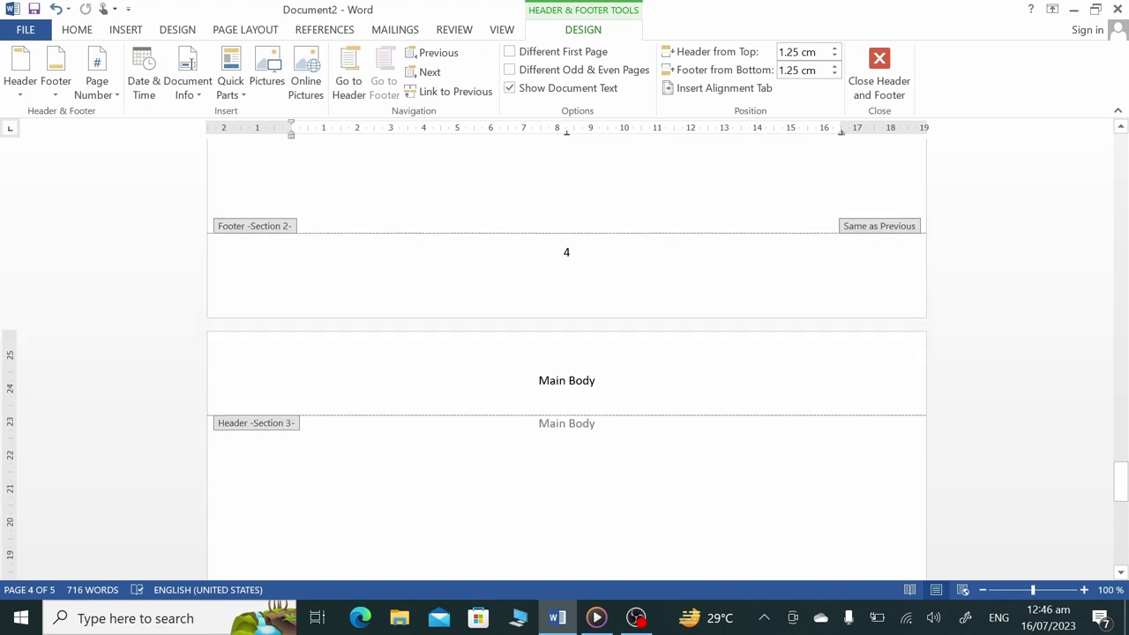
scroll(573, 268, "up", 2)
scroll(574, 267, "up", 5)
scroll(574, 268, "up", 5)
scroll(574, 267, "up", 4)
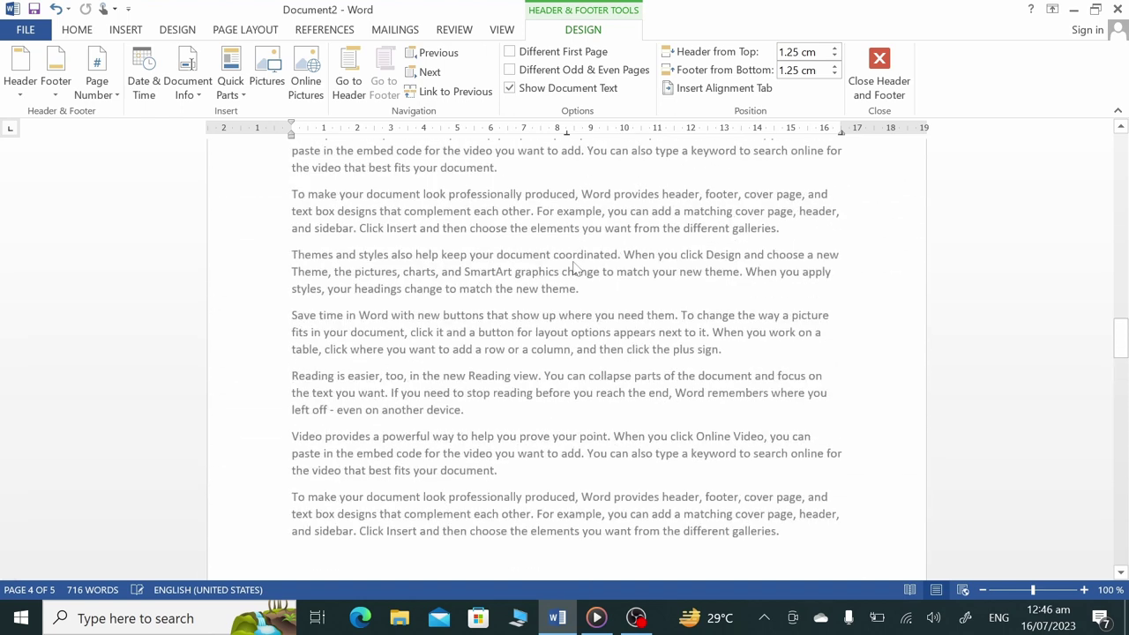
scroll(573, 268, "up", 5)
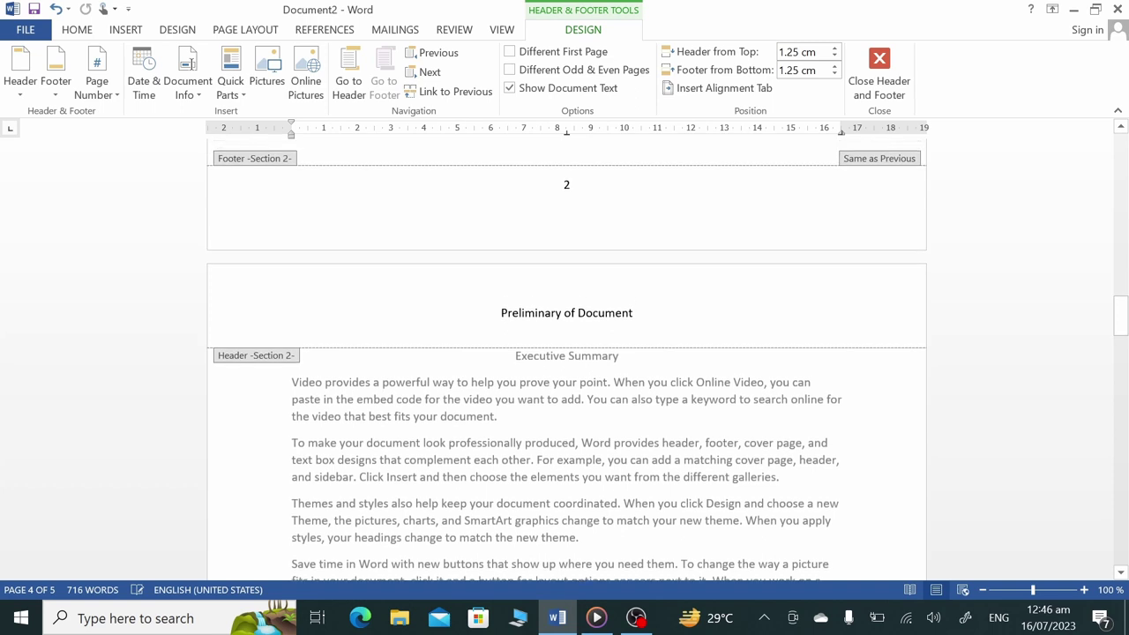
- Format the front-matter section's page numbers as capital roman numerals (I, II, III) starting at I
triple_click(579, 359)
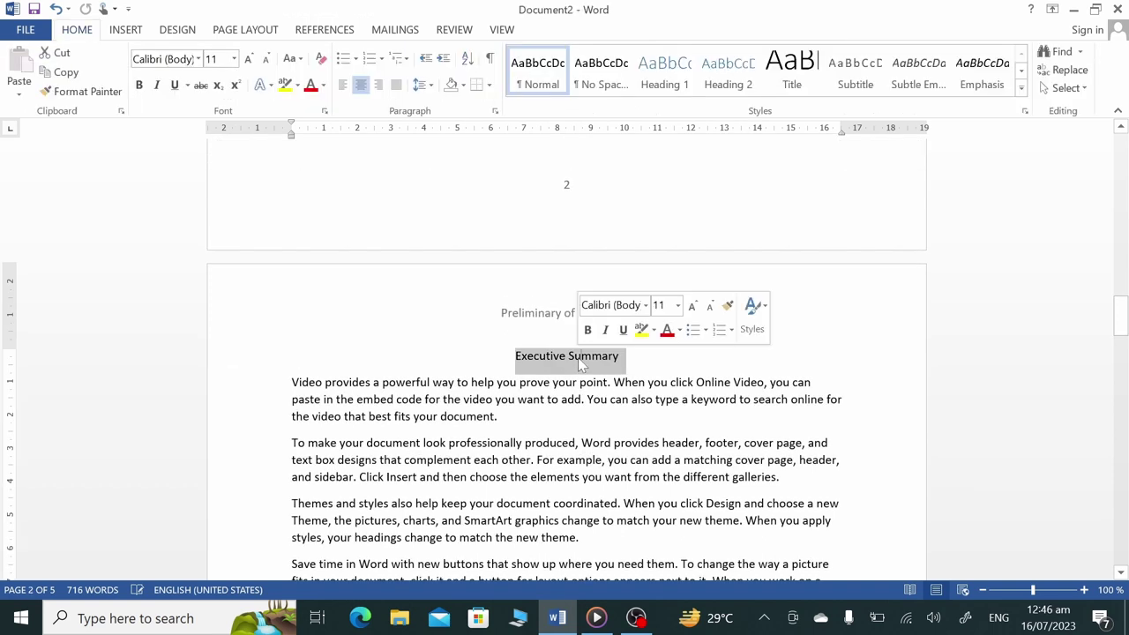
left_click(126, 30)
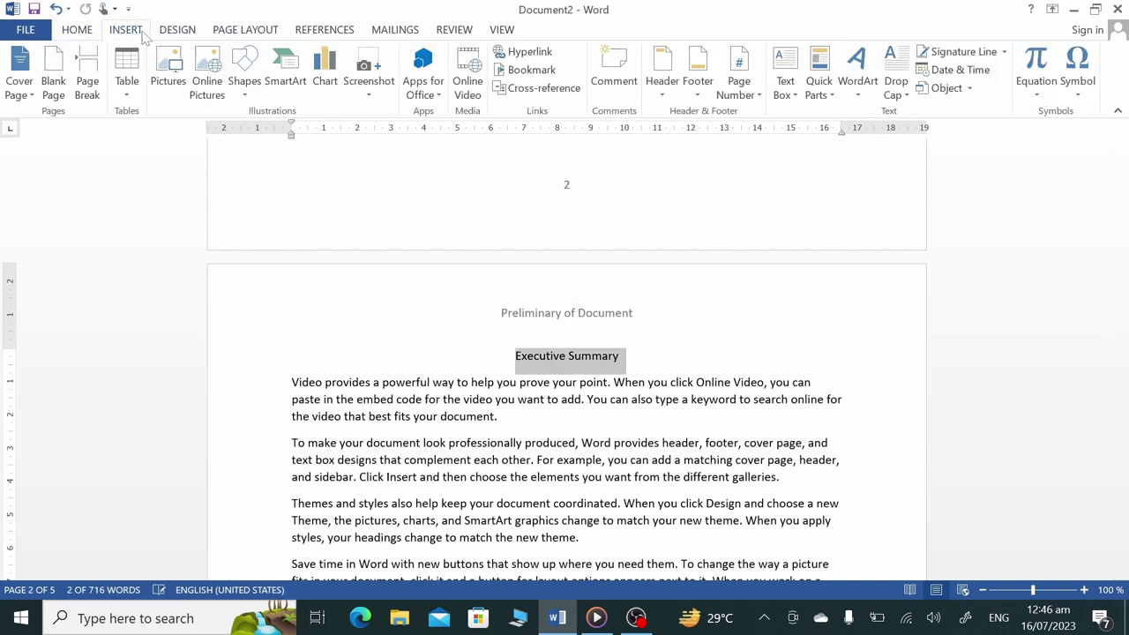
left_click(757, 97)
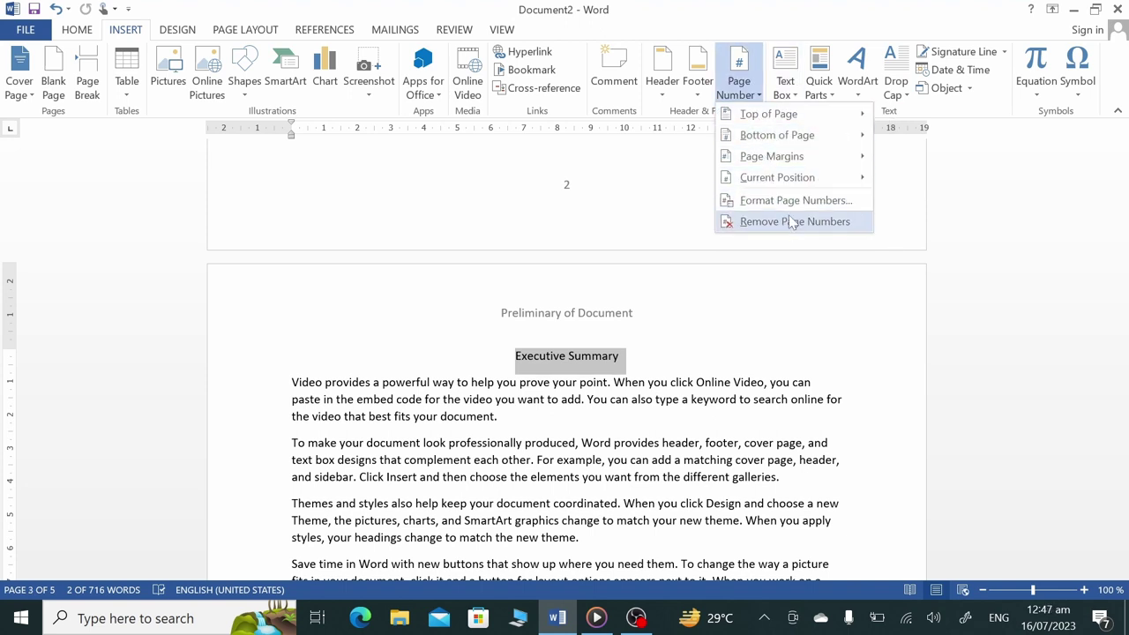
left_click(791, 203)
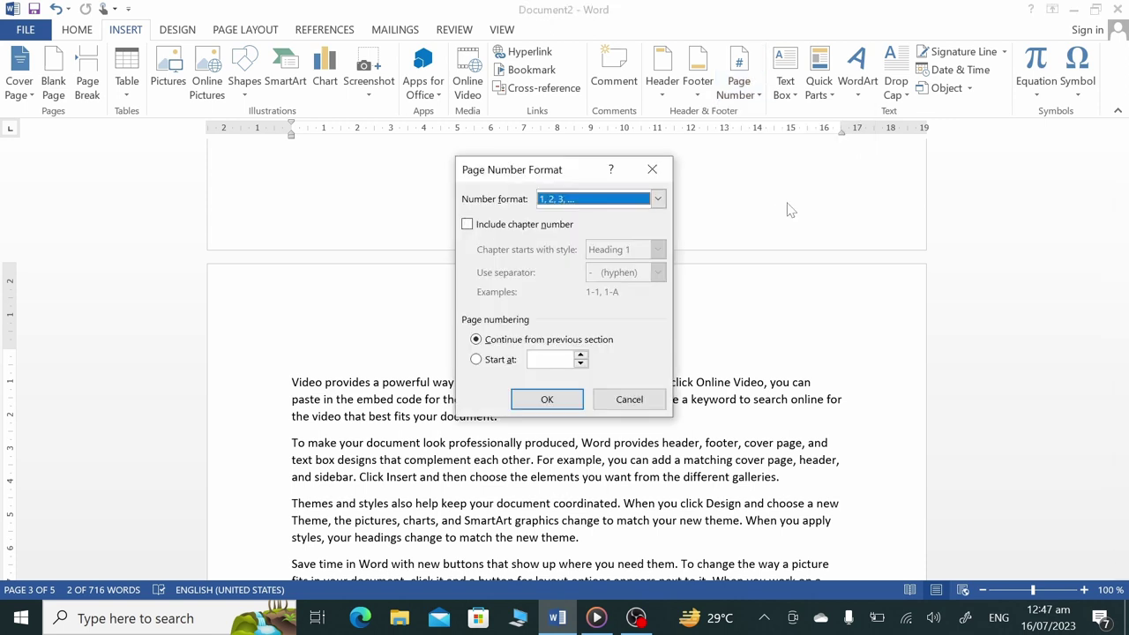
left_click(626, 201)
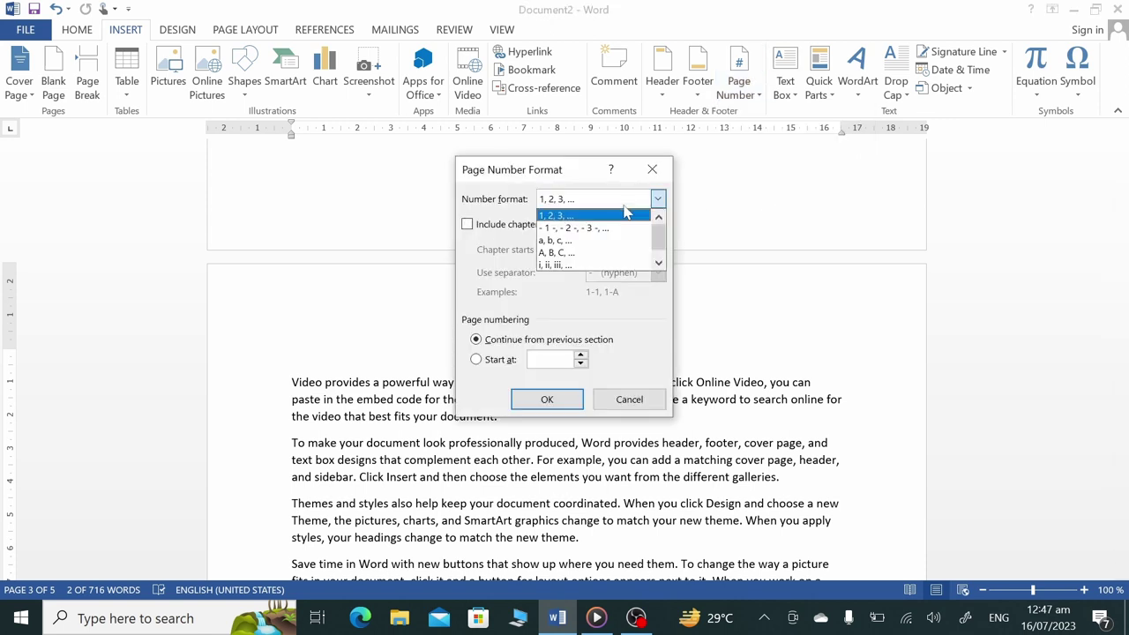
left_click(658, 264)
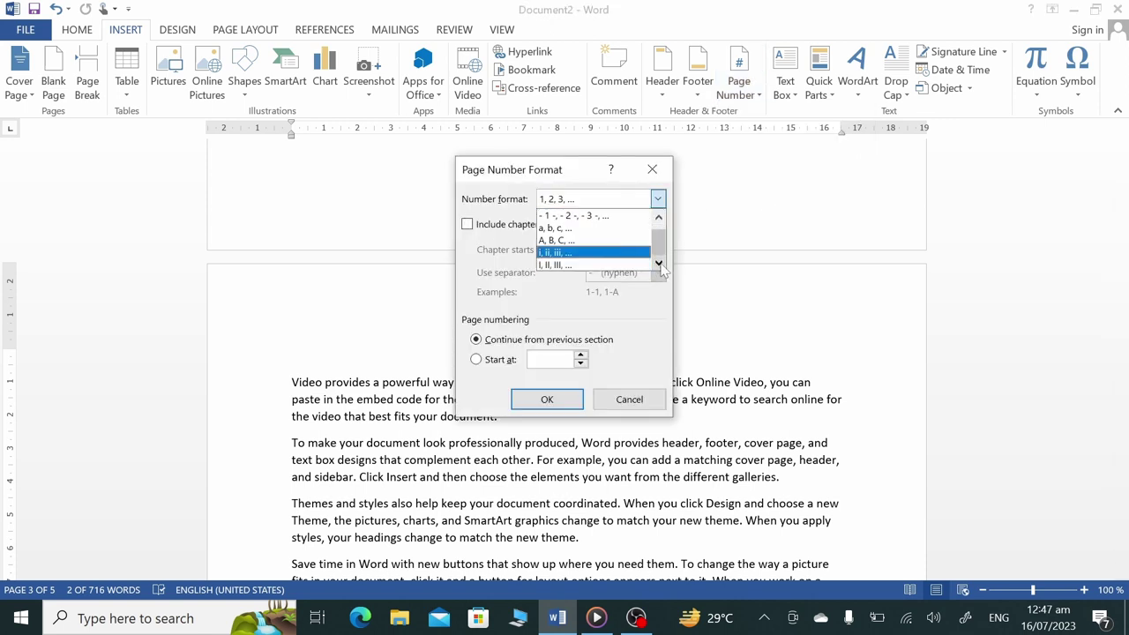
left_click(631, 265)
left_click(580, 354)
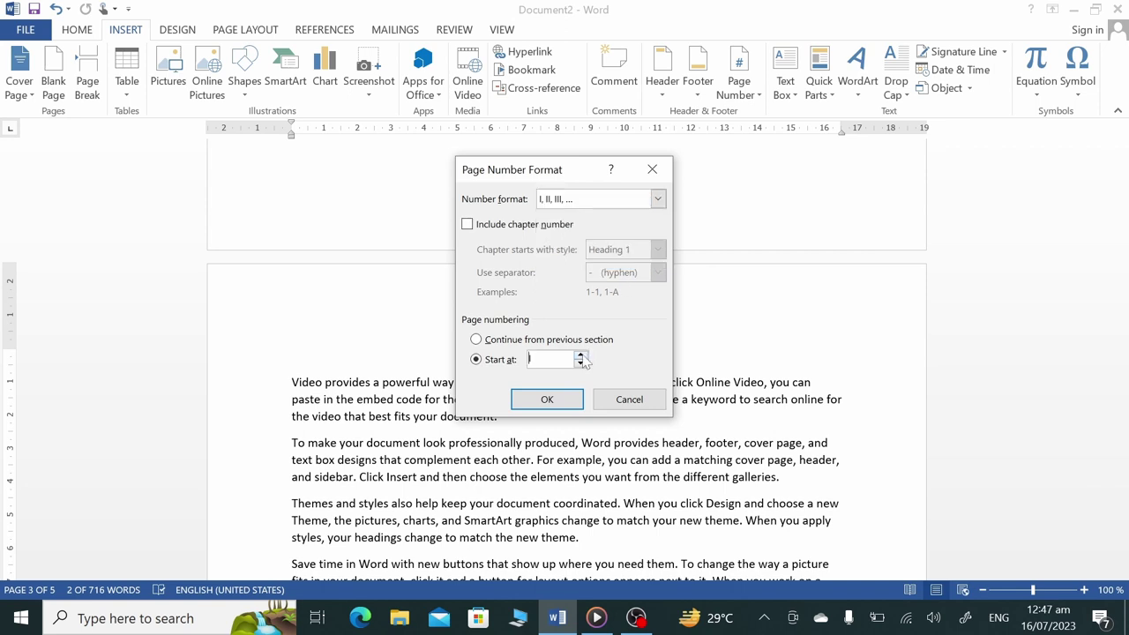
left_click(547, 399)
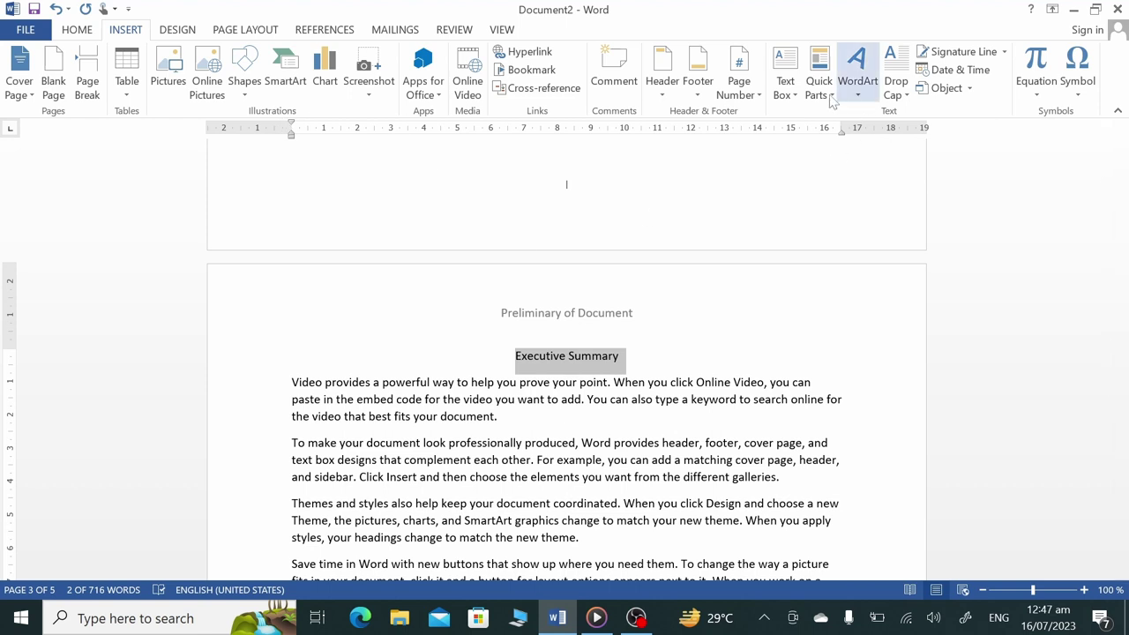
left_click(756, 95)
- Insert a centred Plain Number 2 page number at the bottom of the front-matter pages
mouse_move(770, 138)
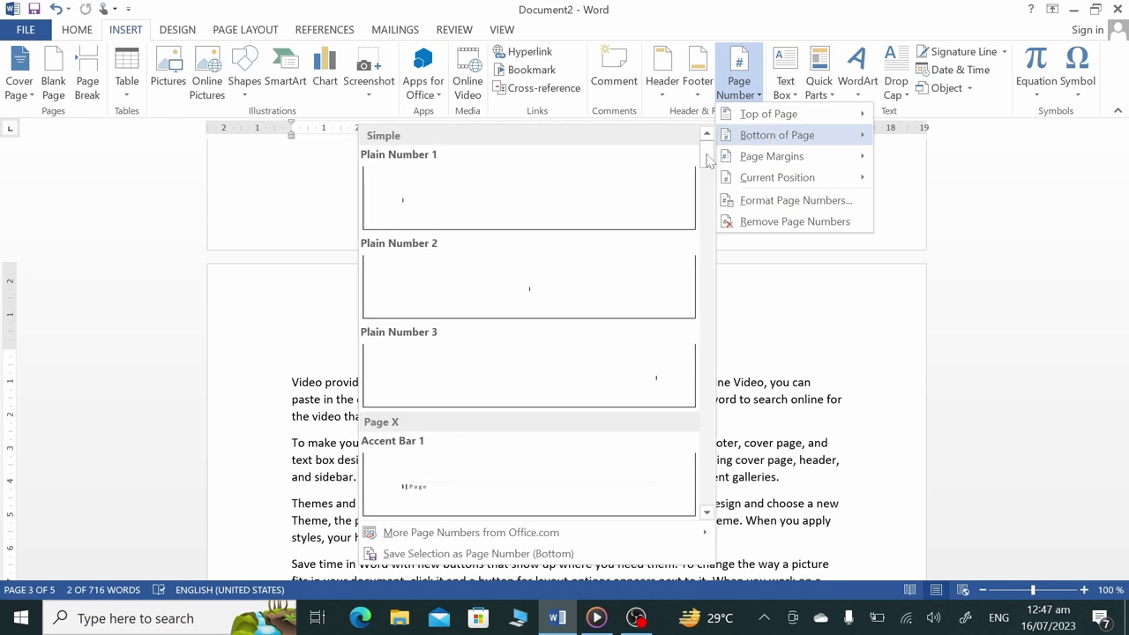
left_click(540, 271)
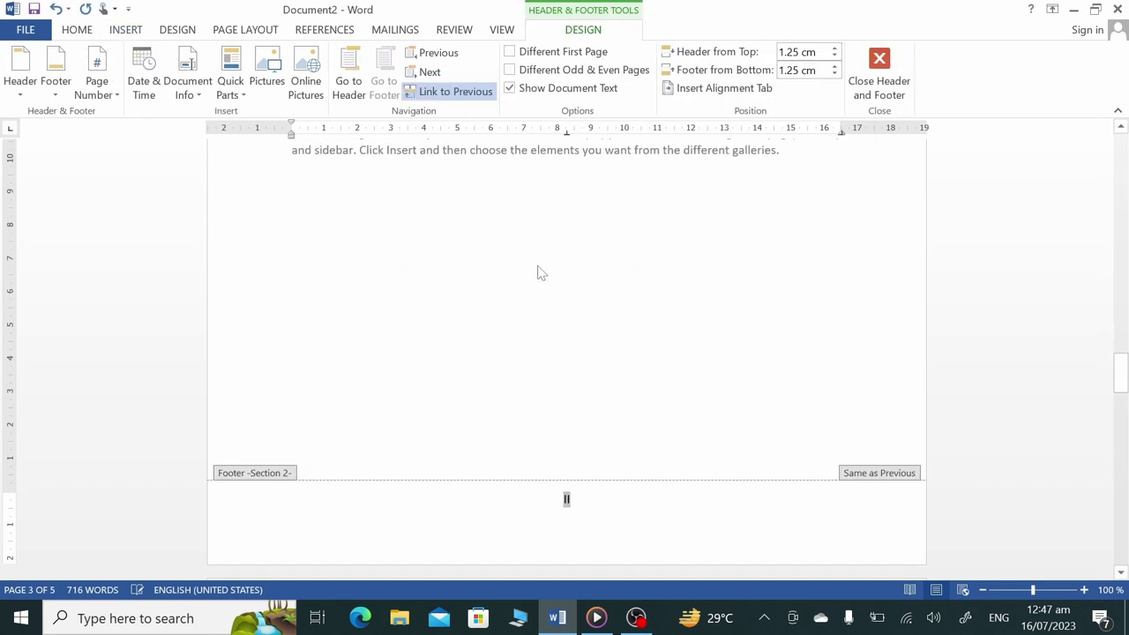
double_click(580, 300)
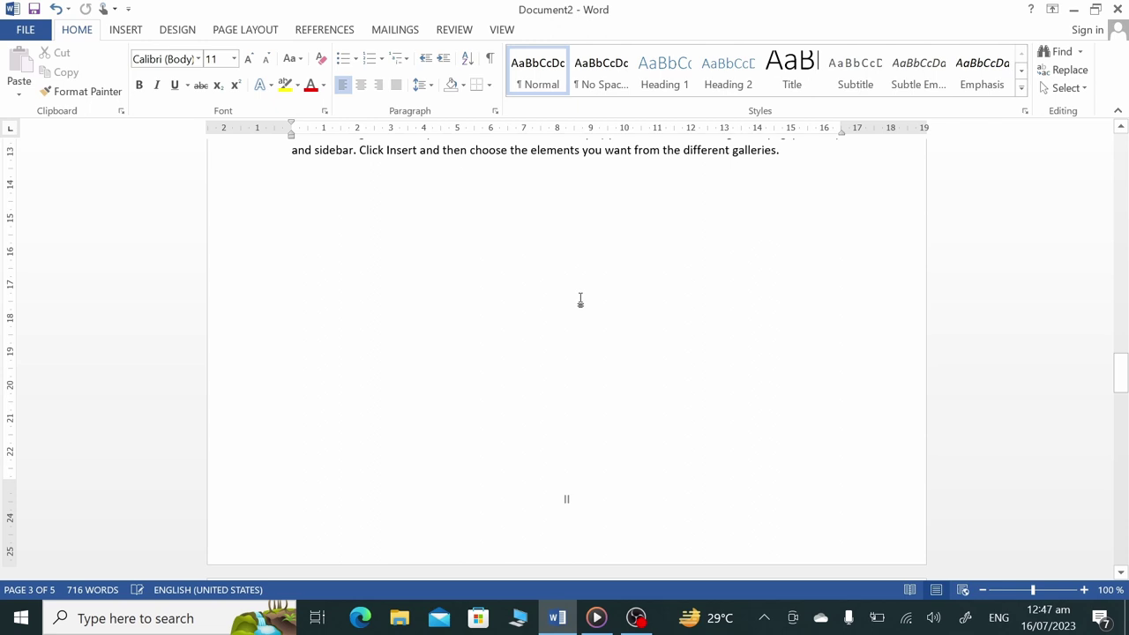
- Turn off Link to Previous for the Section 2 footer
double_click(567, 515)
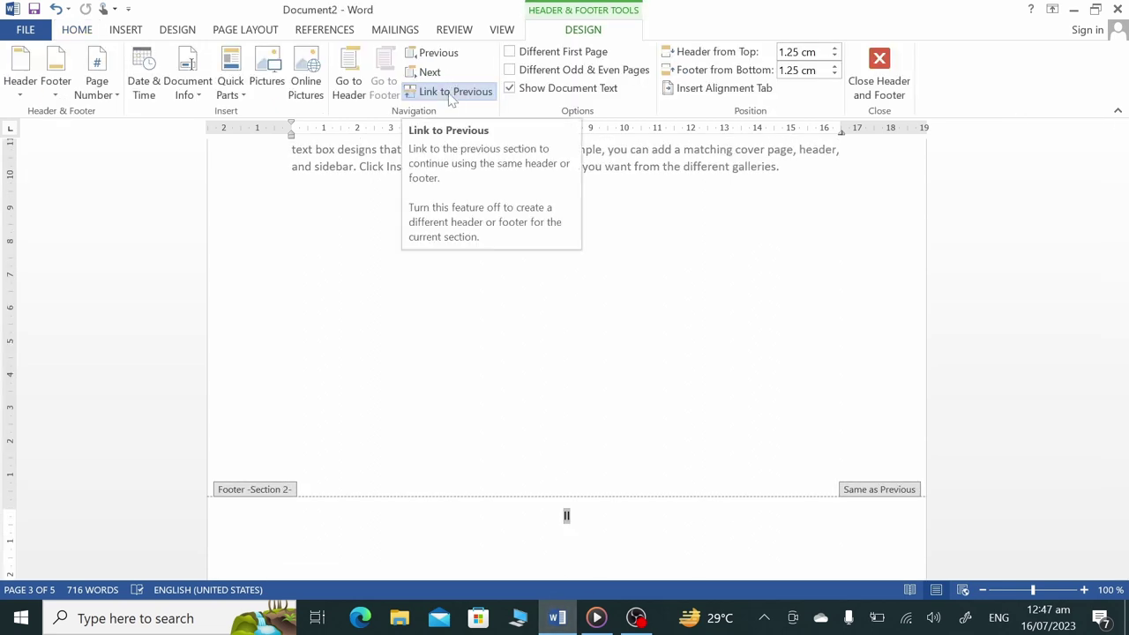
left_click(452, 91)
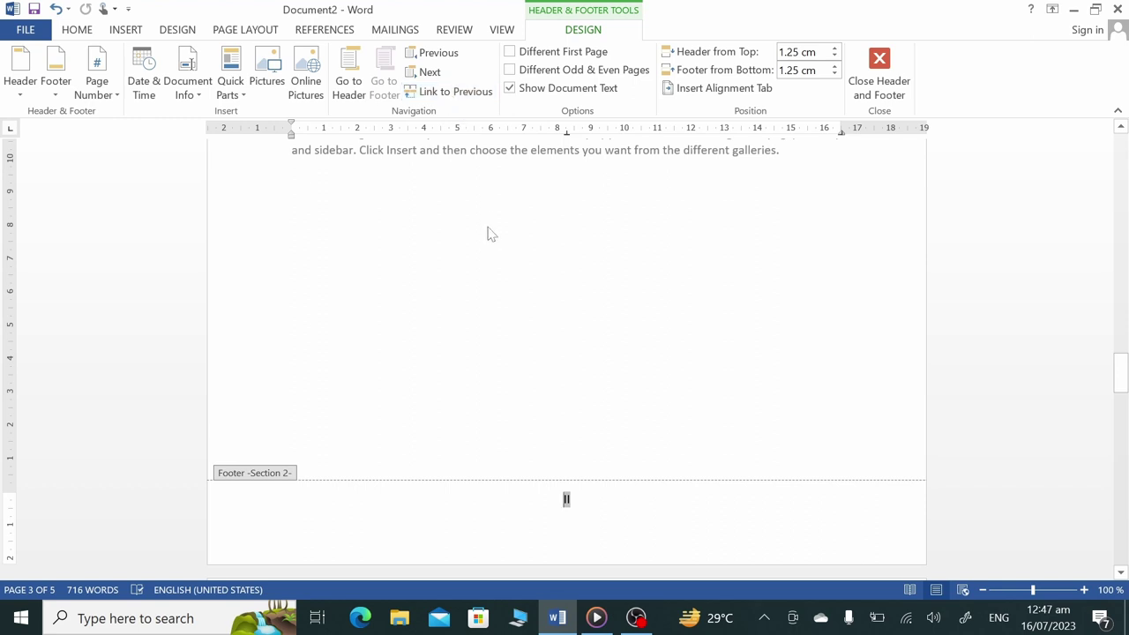
scroll(491, 233, "up", 5)
scroll(489, 232, "up", 10)
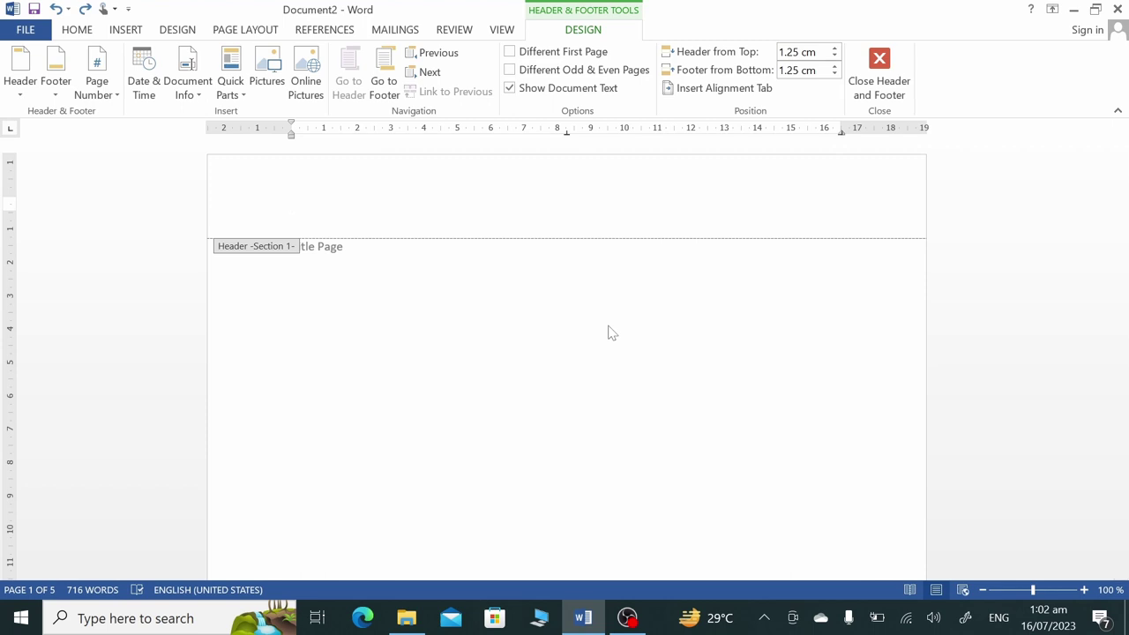
- Delete page number 1 from the title page's Section 1 footer
scroll(609, 332, "down", 5)
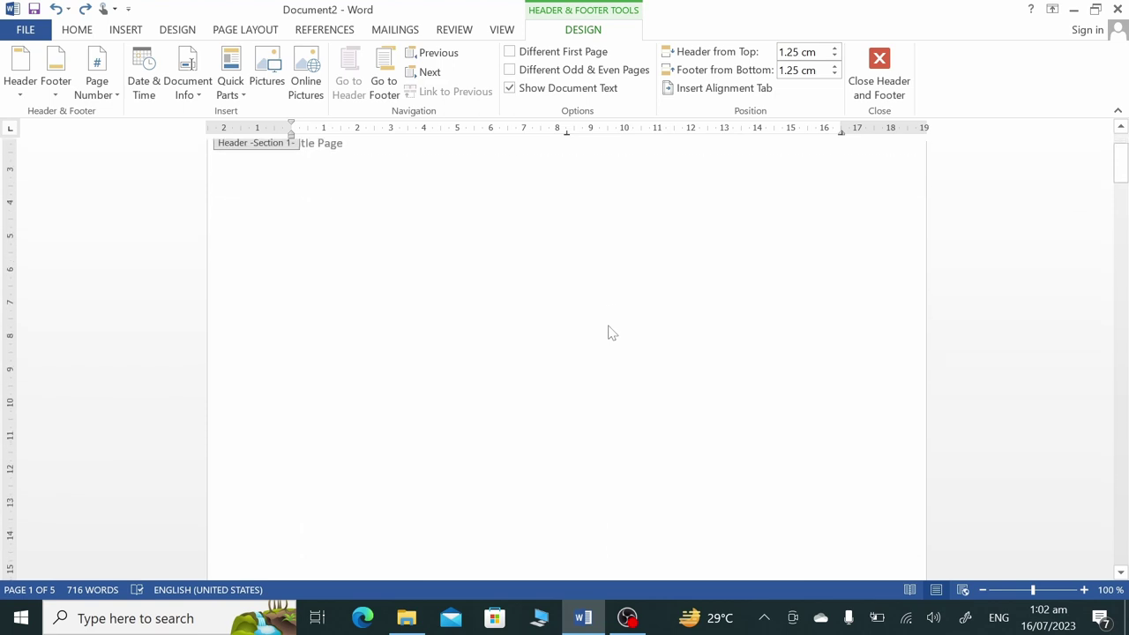
scroll(608, 333, "down", 3)
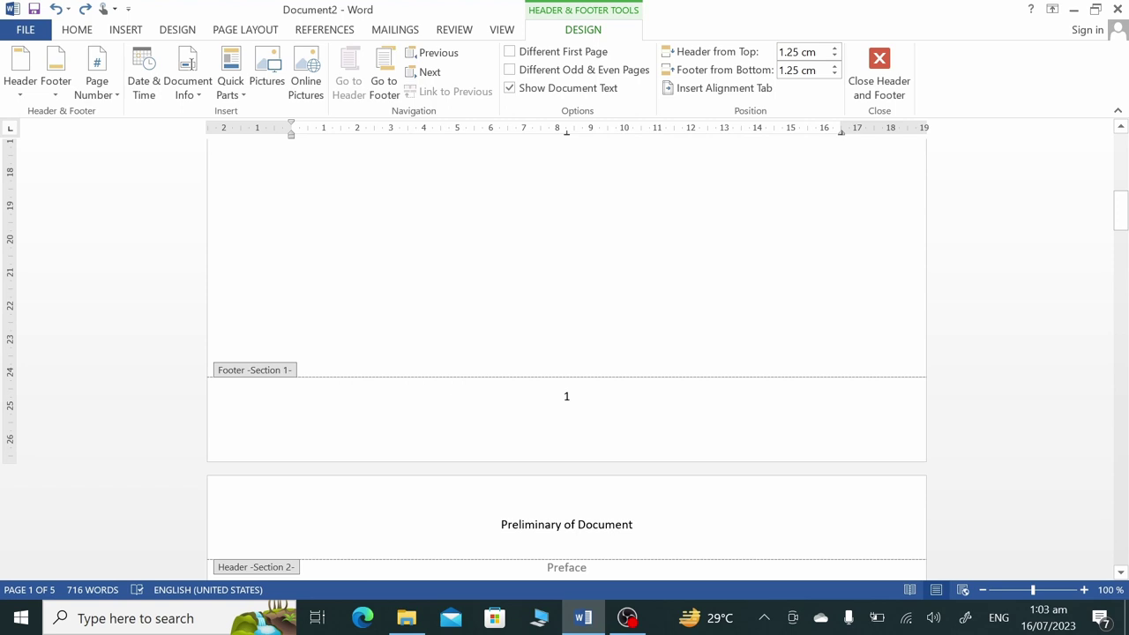
double_click(568, 397)
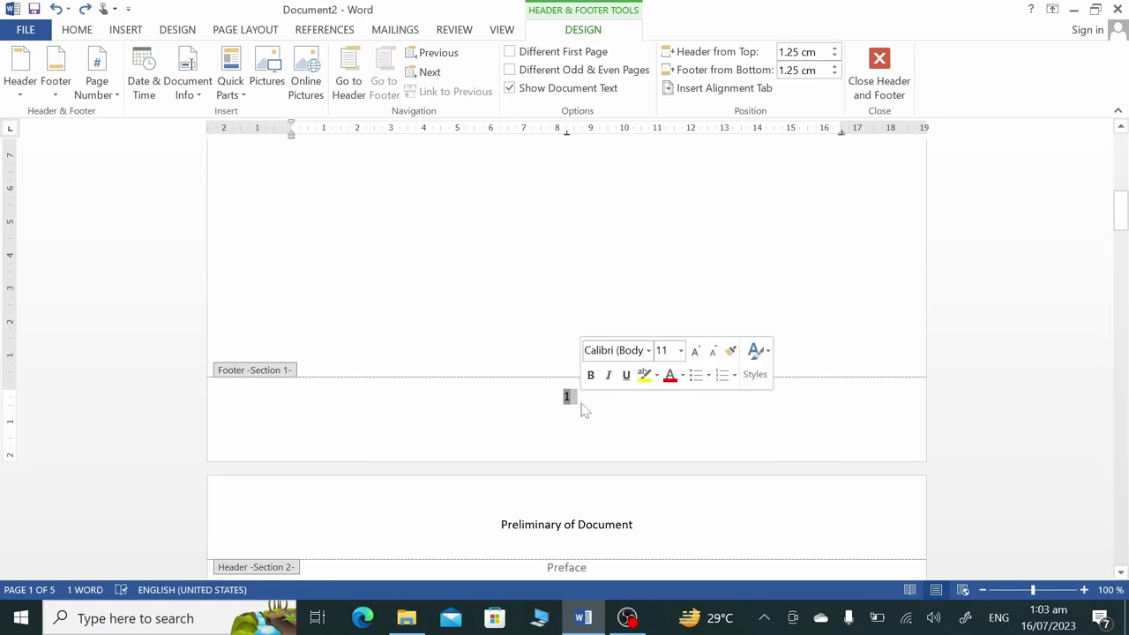
key("Delete")
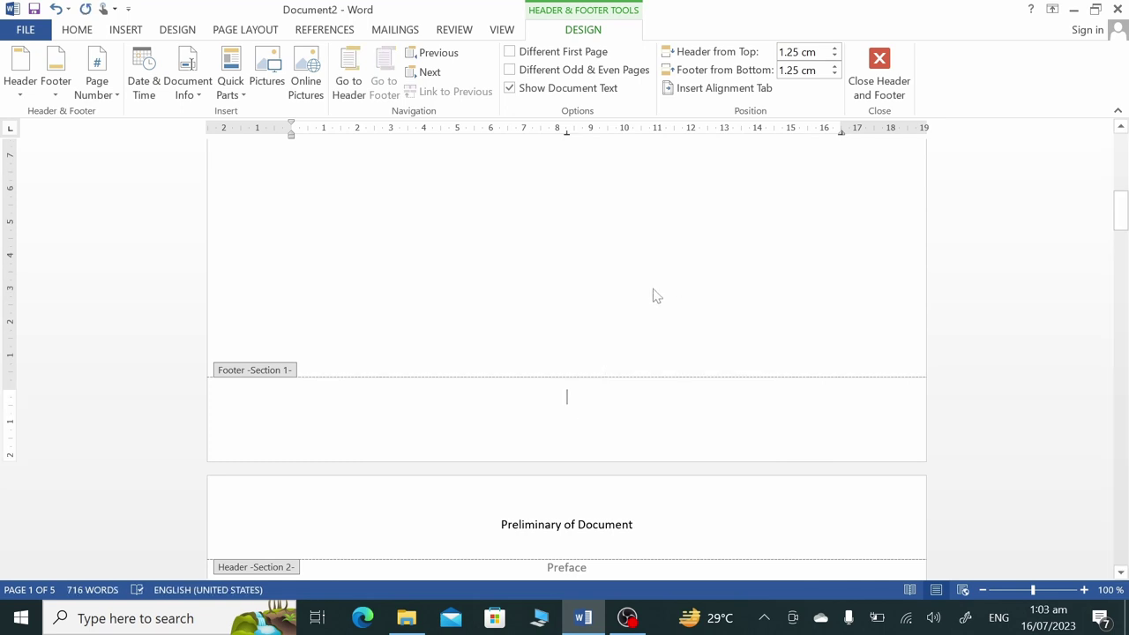
- Return to the document body and scroll down through the front-matter pages
scroll(655, 296, "up", 10)
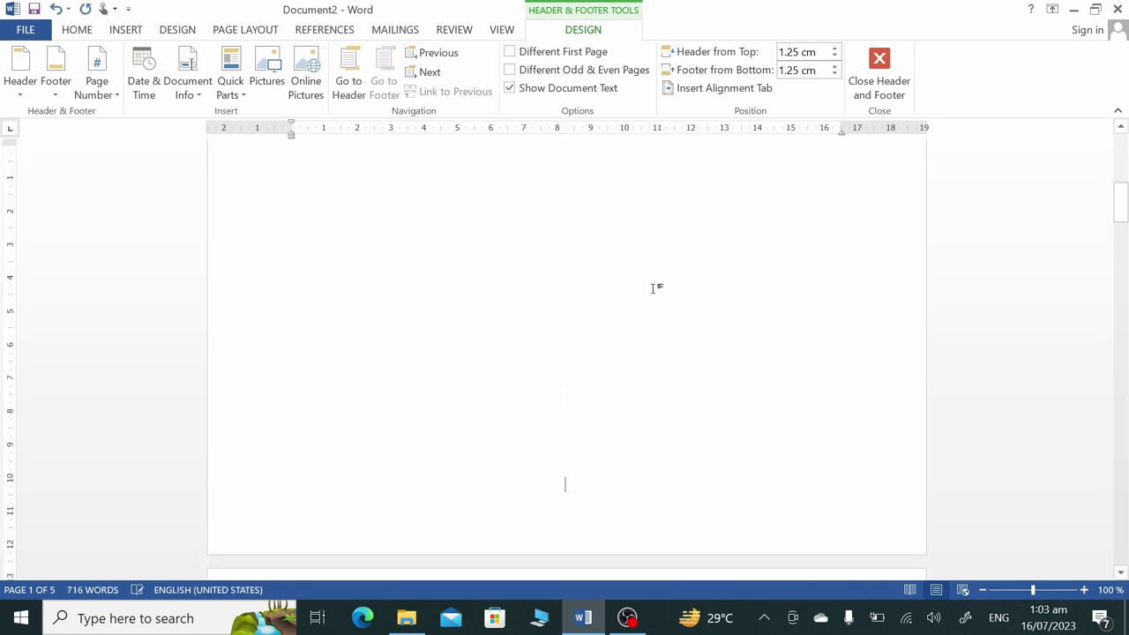
double_click(654, 290)
scroll(653, 288, "down", 6)
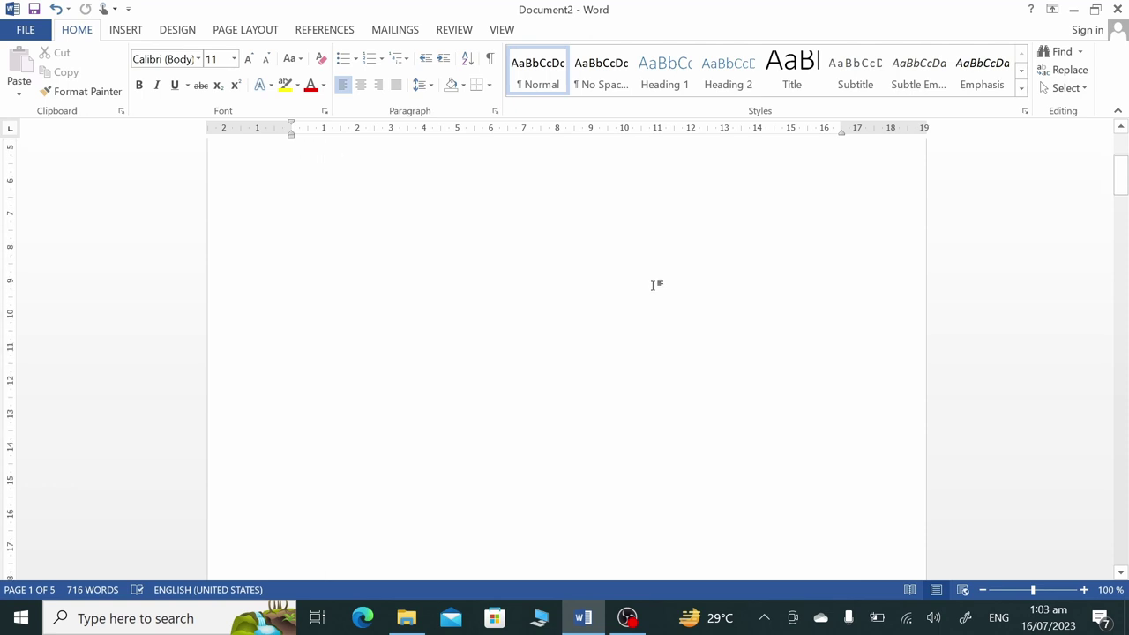
scroll(655, 285, "down", 6)
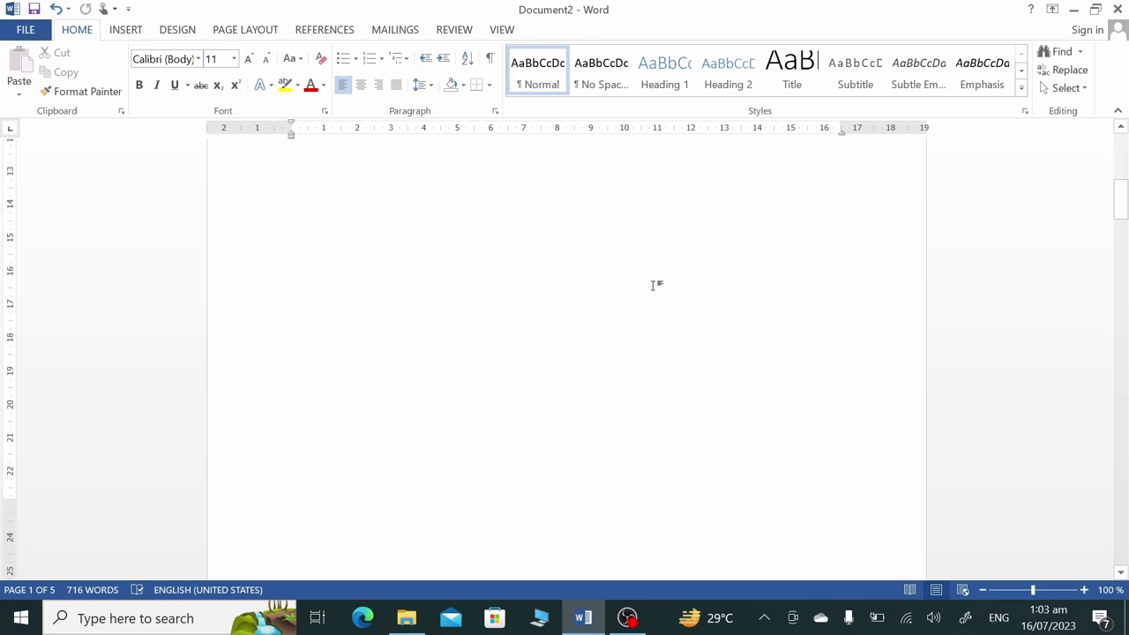
scroll(566, 384, "down", 3)
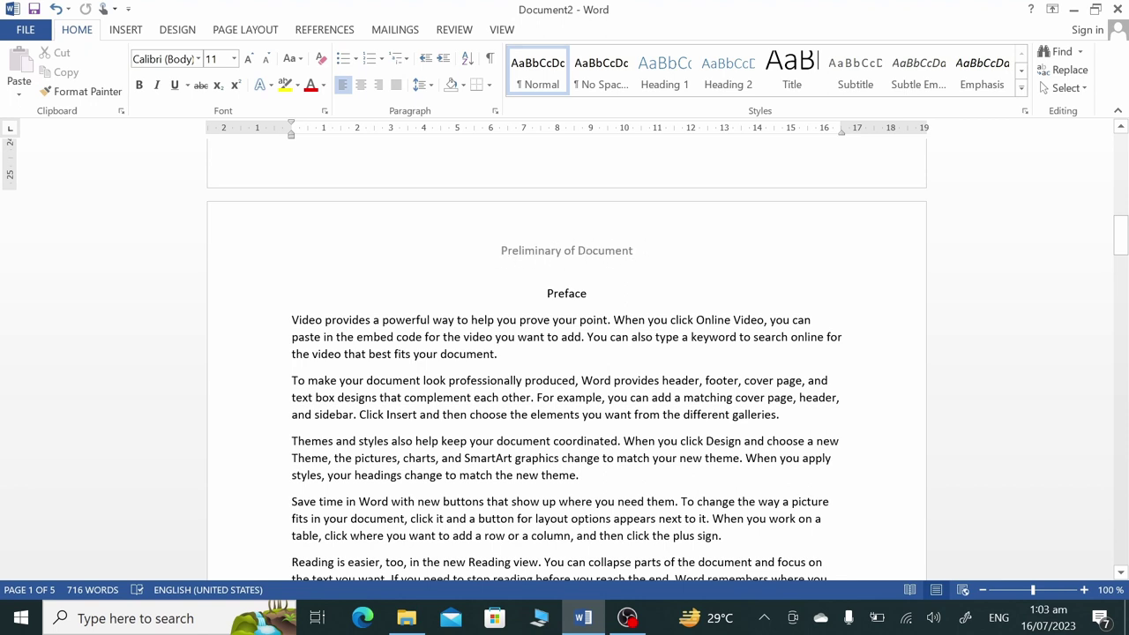
scroll(600, 388, "down", 4)
scroll(600, 388, "down", 4)
scroll(600, 388, "down", 5)
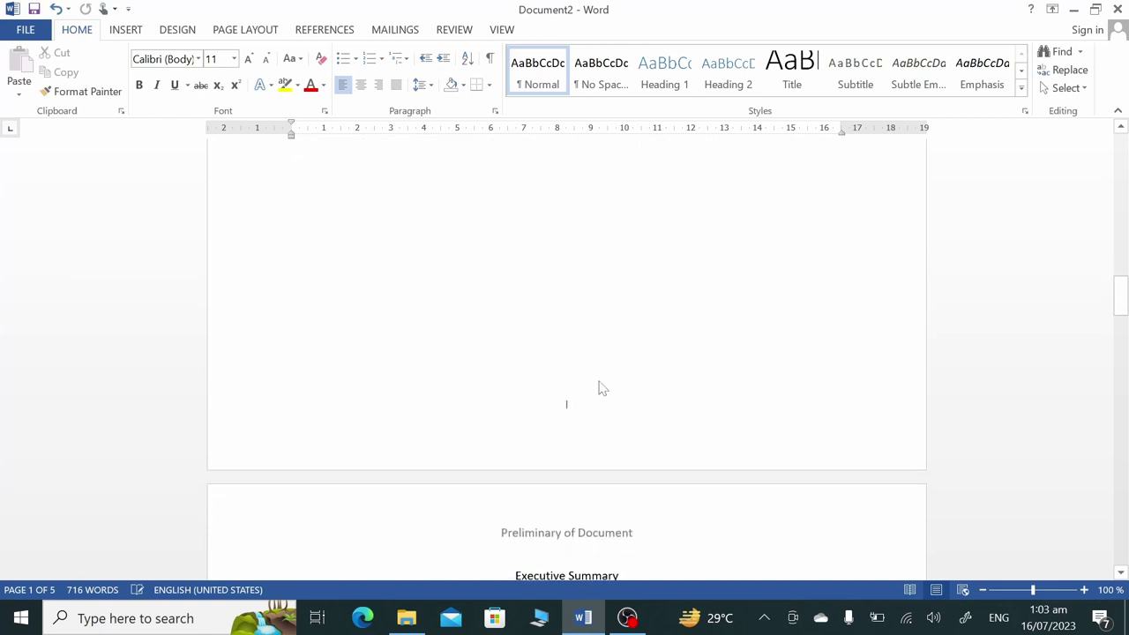
- Click into the Preface page and scroll on to check footer numbers II and III
left_click(571, 391)
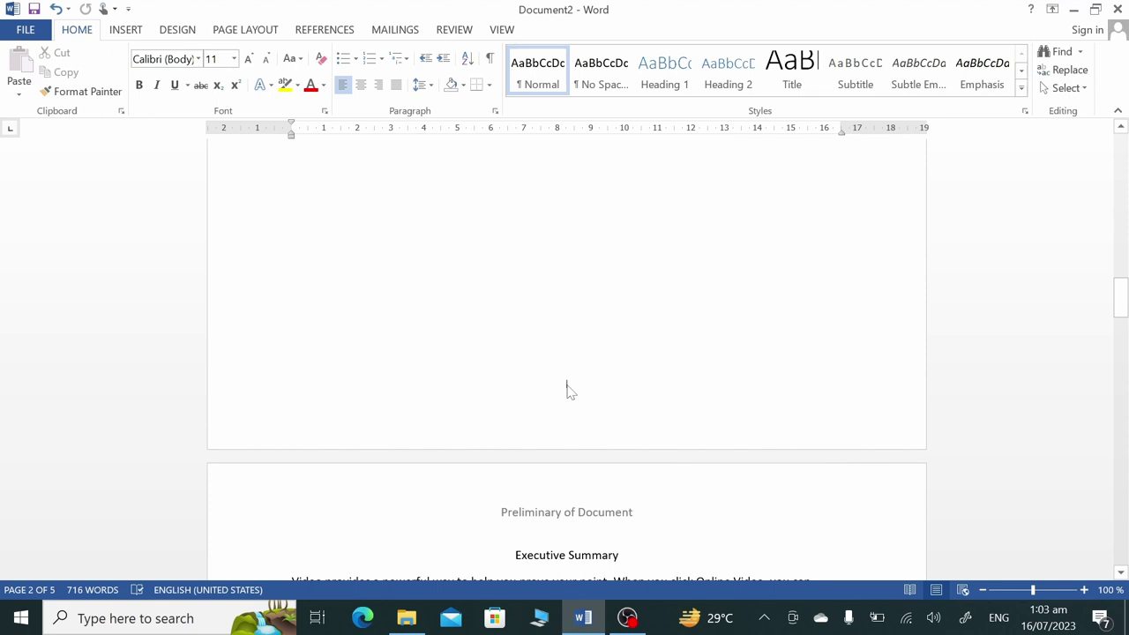
scroll(567, 388, "down", 4)
scroll(567, 406, "down", 4)
scroll(567, 430, "down", 3)
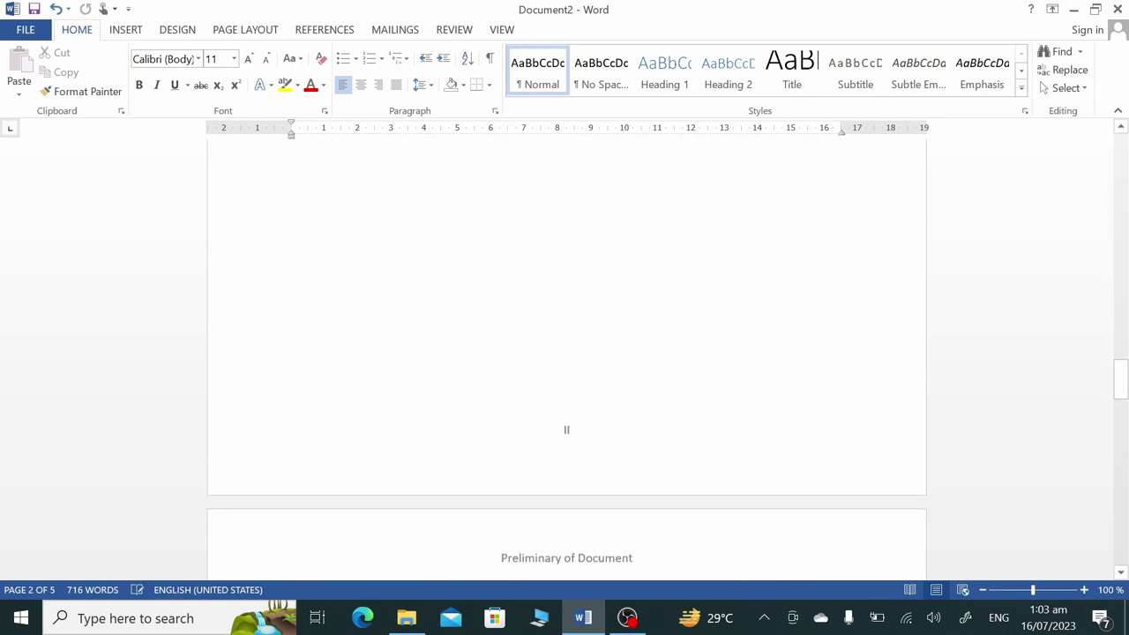
scroll(570, 389, "down", 6)
scroll(570, 386, "down", 5)
scroll(570, 386, "down", 1)
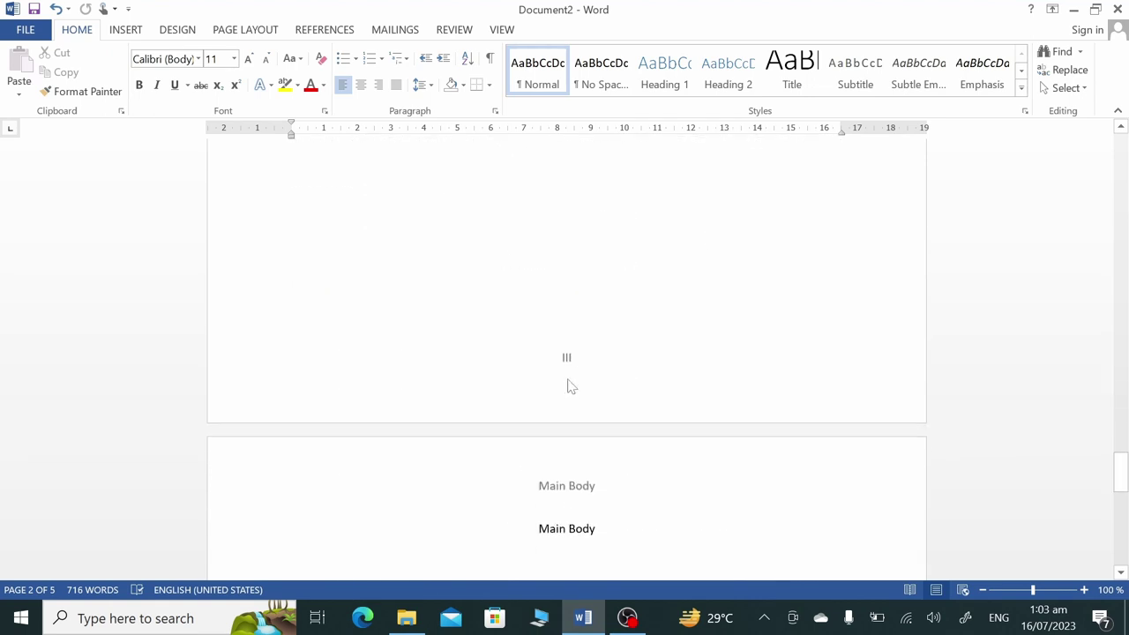
scroll(585, 494, "down", 1)
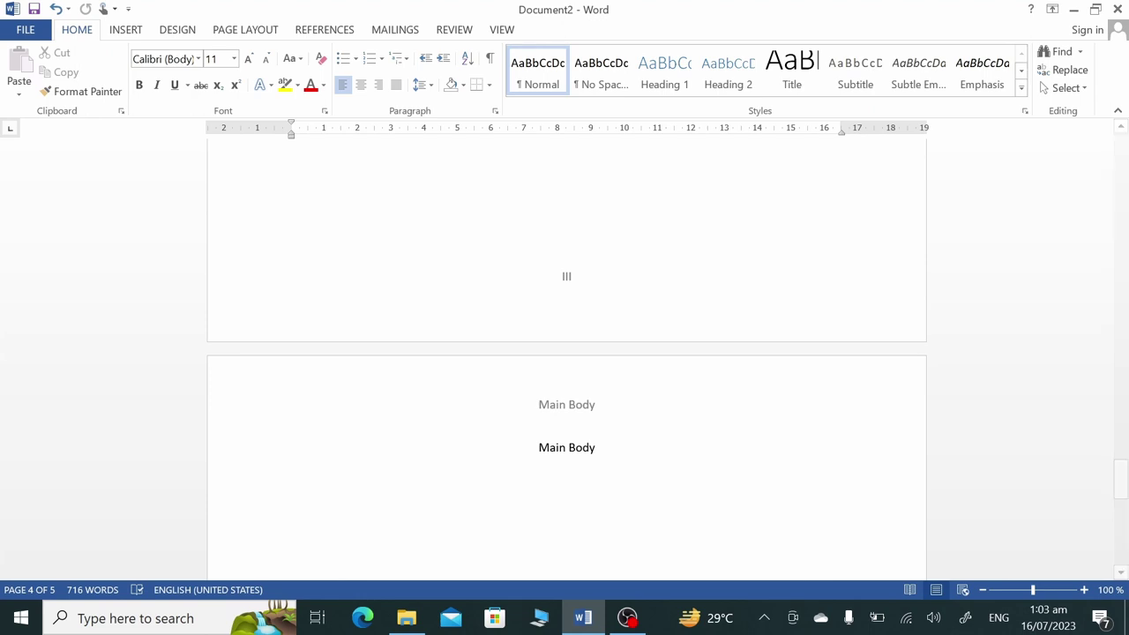
- Add two new pages at the end of the main body so its footers read 1, 2, 3
scroll(660, 539, "down", 10)
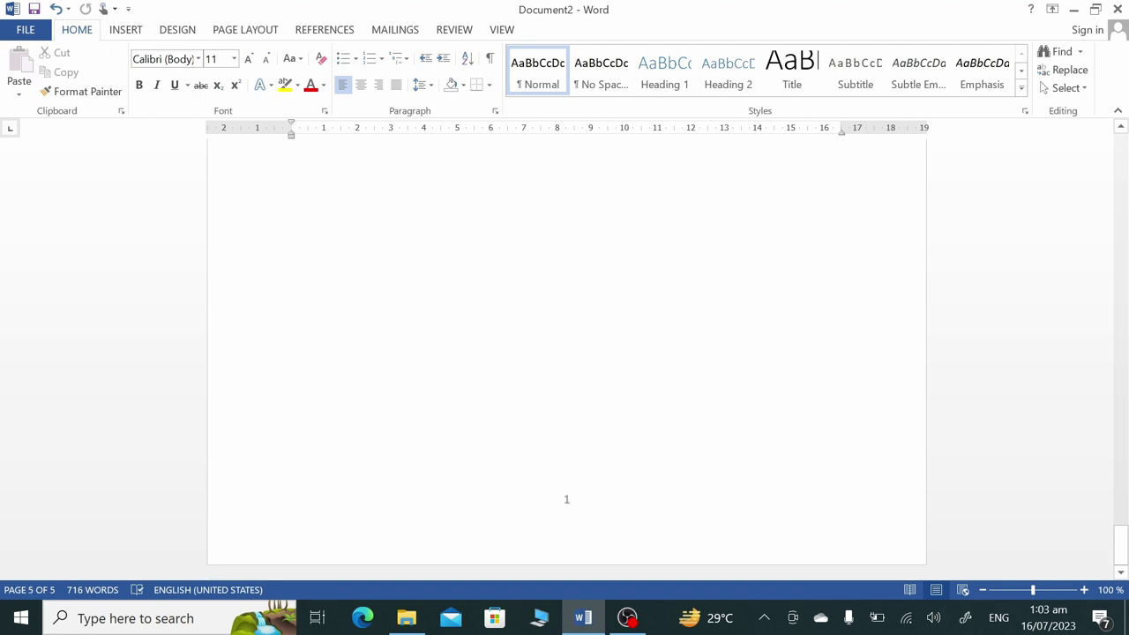
key("Page_Down")
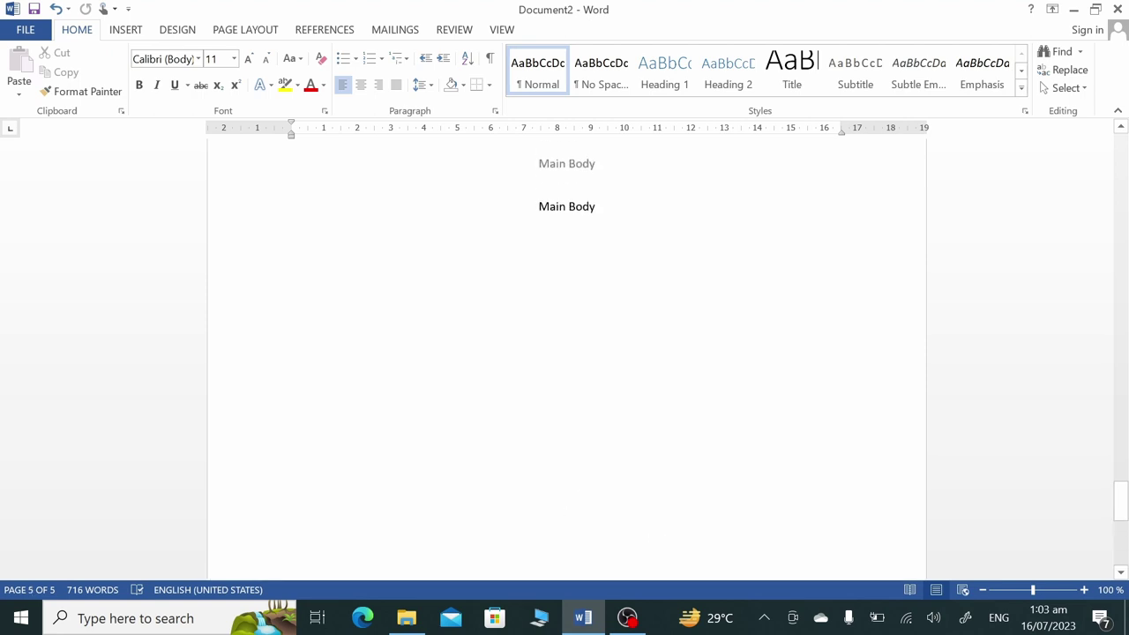
left_click(605, 270)
key("BackSpace")
key("BackSpace")
key("BackSpace")
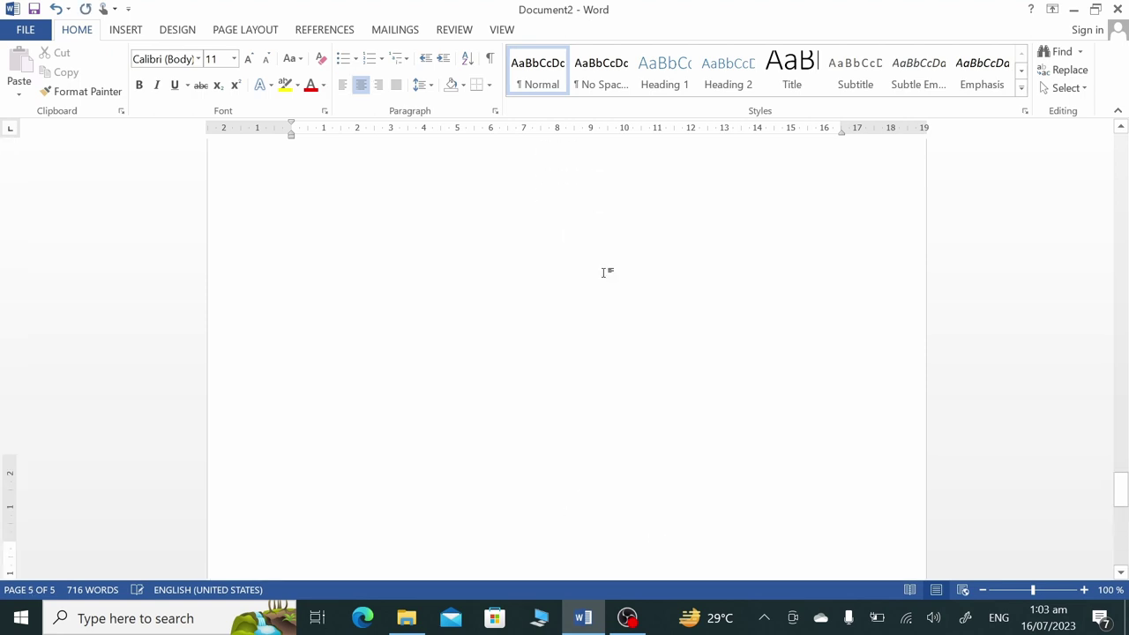
scroll(606, 269, "up", 4)
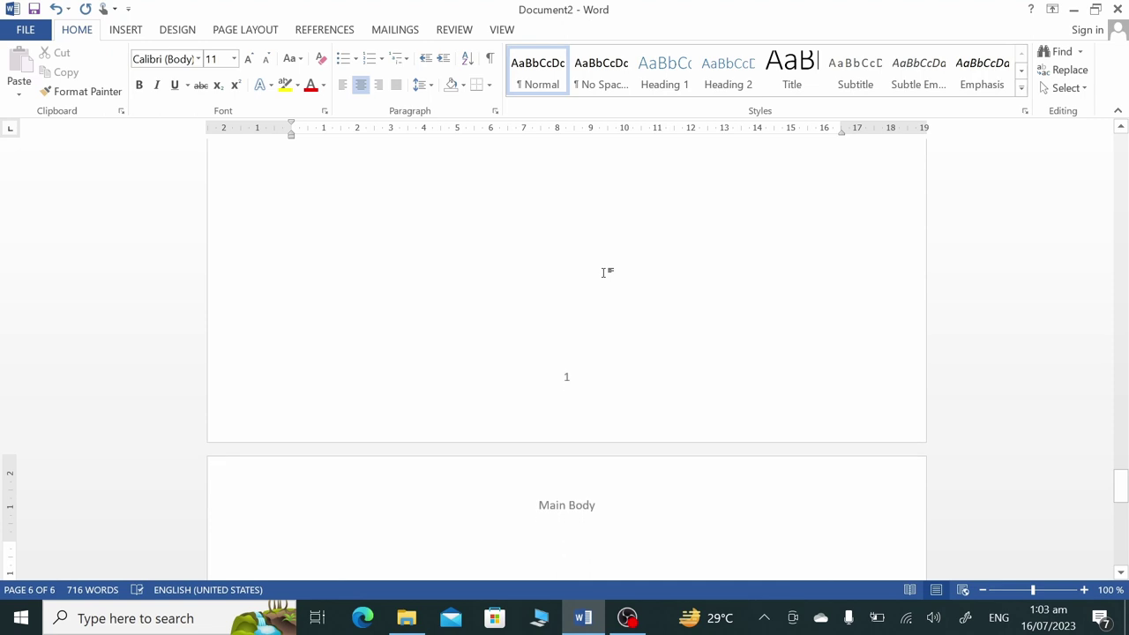
scroll(605, 270, "down", 10)
scroll(605, 270, "down", 5)
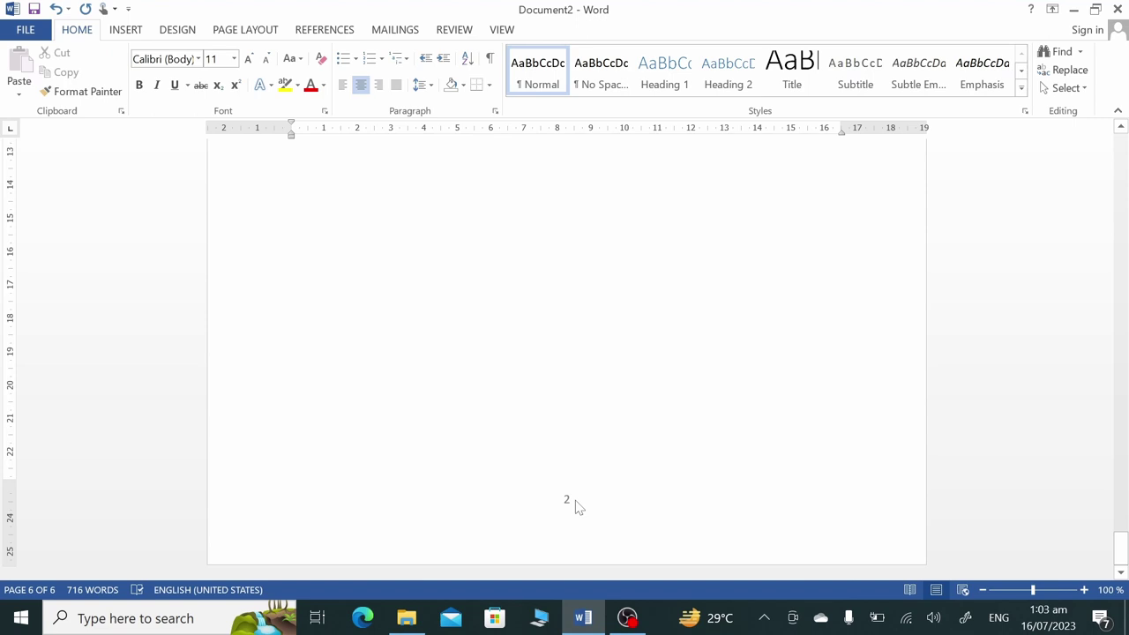
key("ctrl+Return")
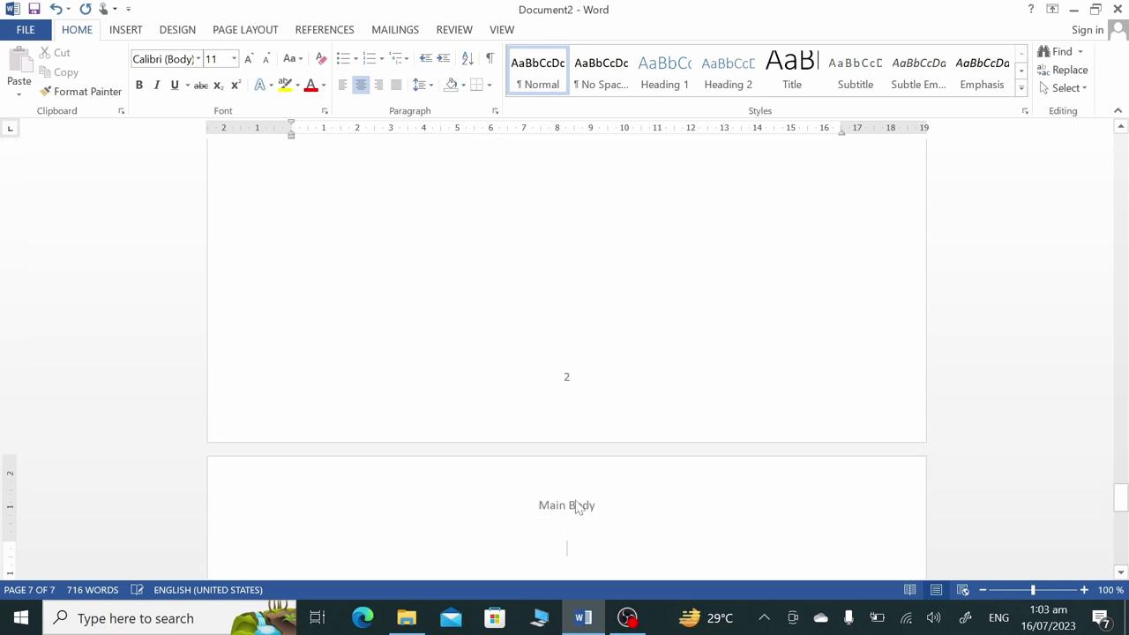
scroll(575, 503, "down", 8)
scroll(576, 503, "down", 2)
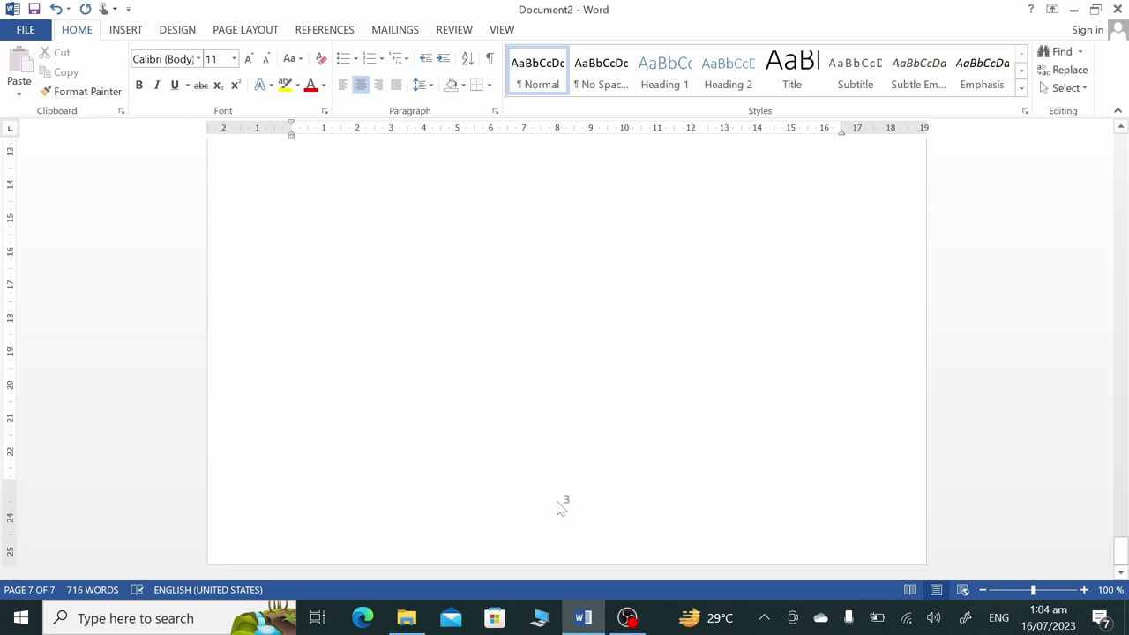